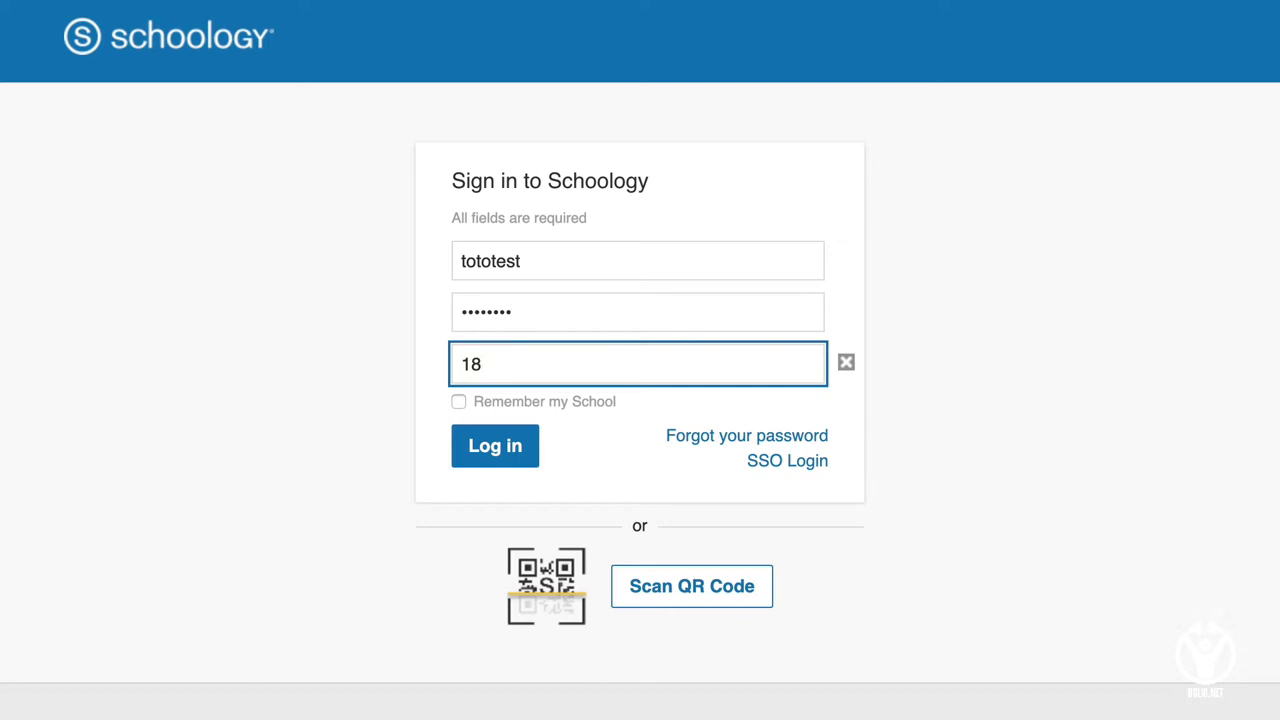
# Sign in as an EPS Blonay-St-Légier student, view Activité Récente, then return to Course Dashboard.
pyautogui.write('07')
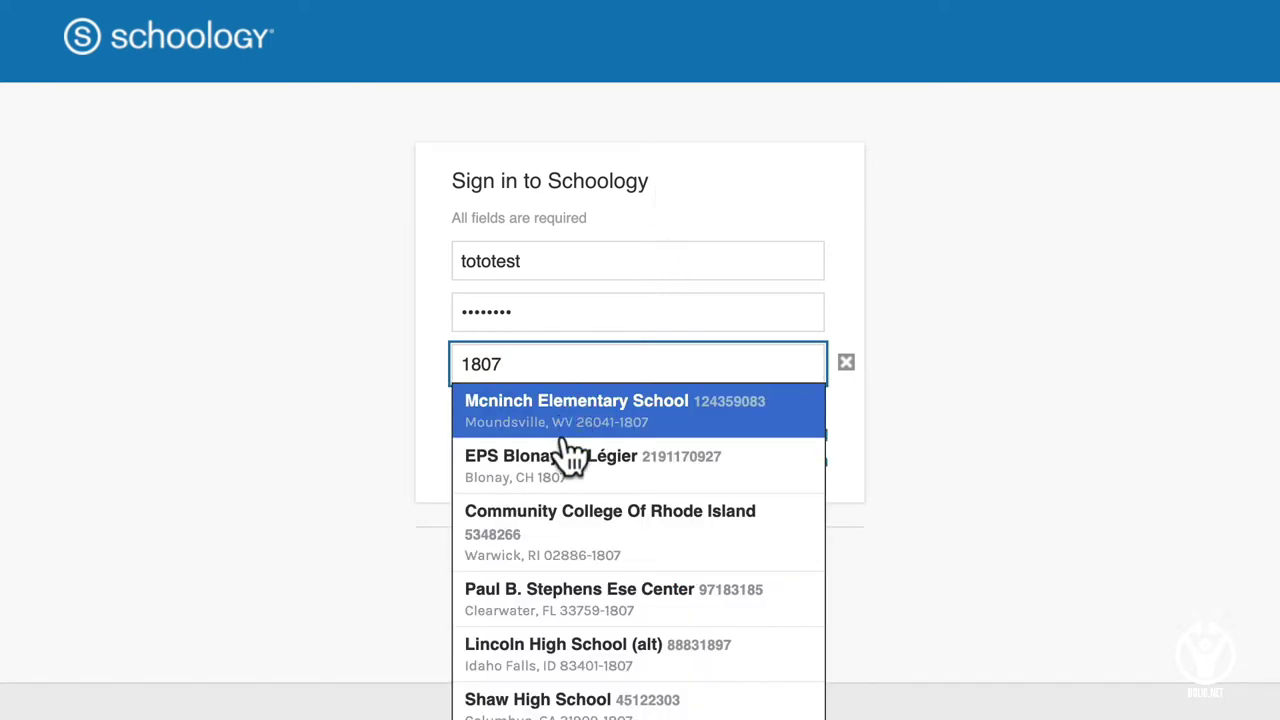
pyautogui.click(572, 455)
pyautogui.click(511, 472)
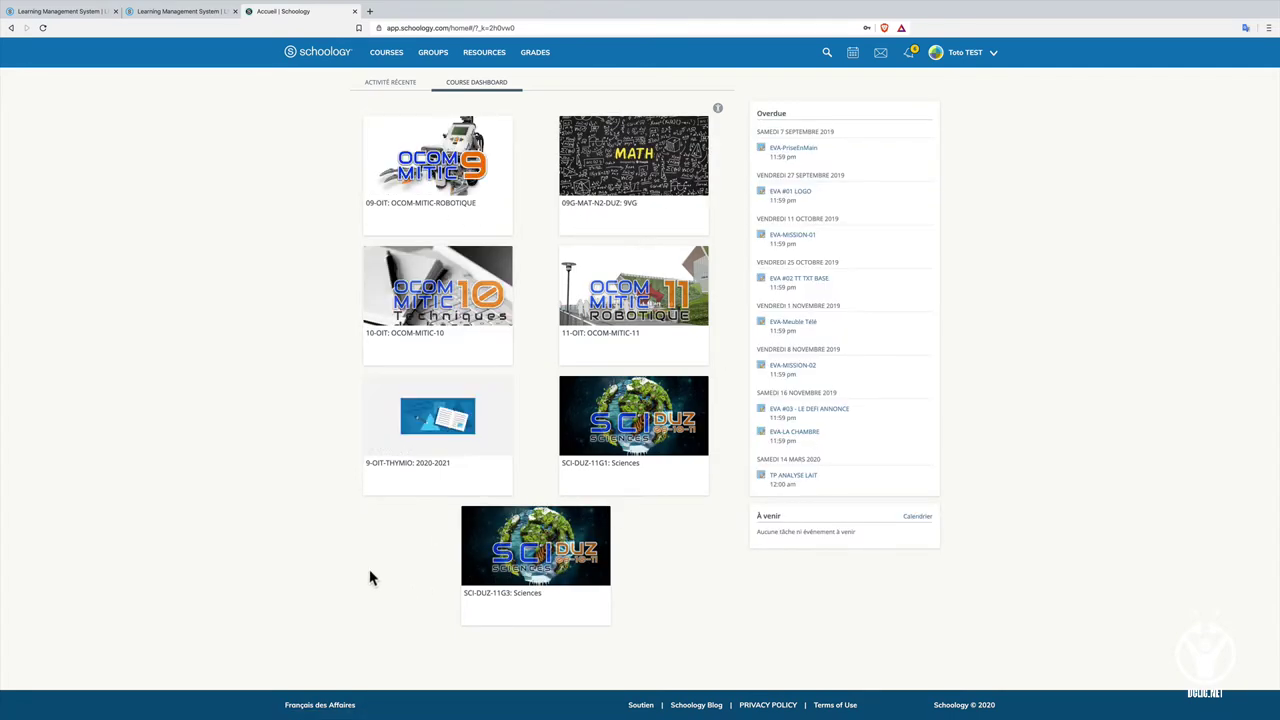
pyautogui.click(392, 84)
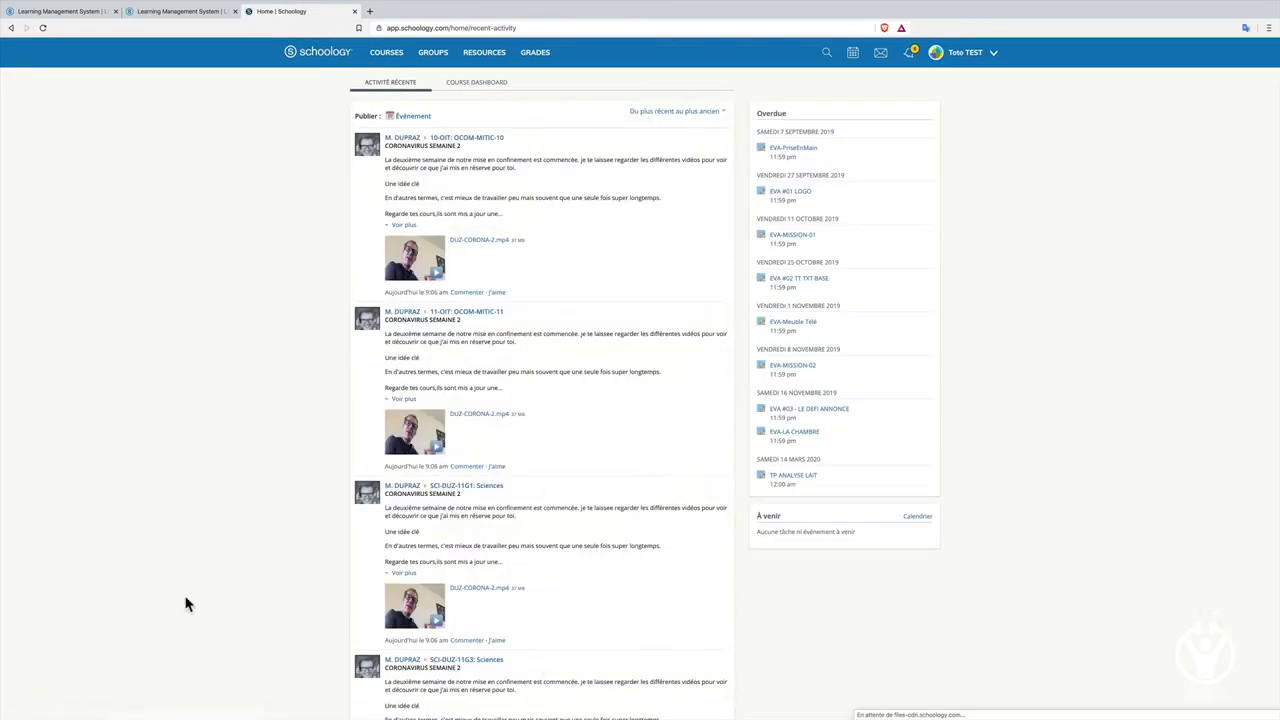
pyautogui.click(470, 86)
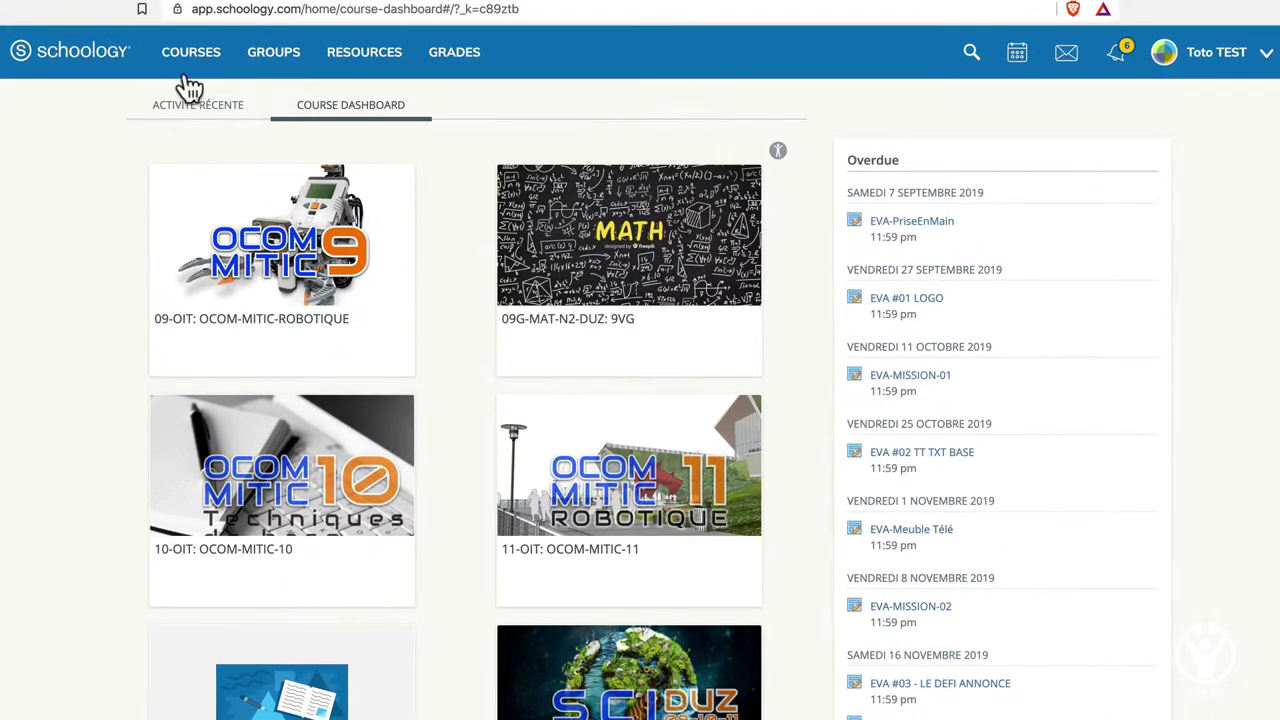
# Browse the 09G-MAT-N2-DUZ: 9VG math course and joined groups, then open Mes ressources.
pyautogui.click(386, 56)
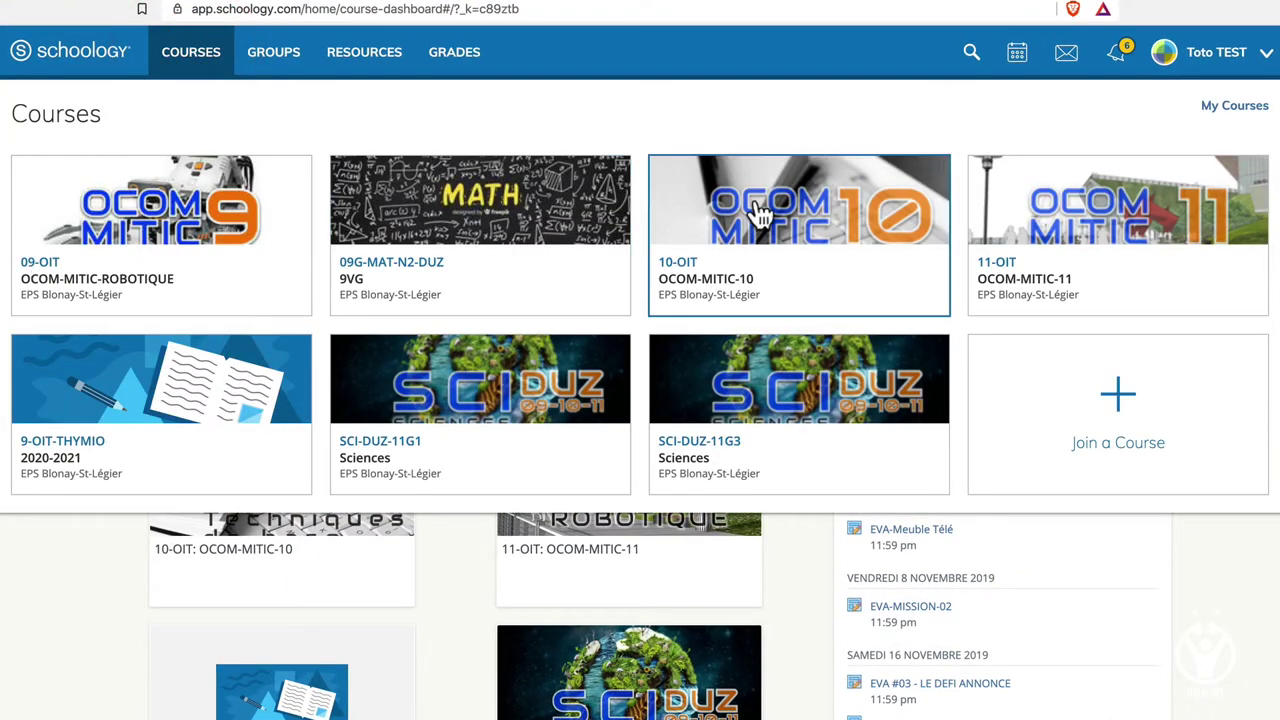
pyautogui.click(450, 232)
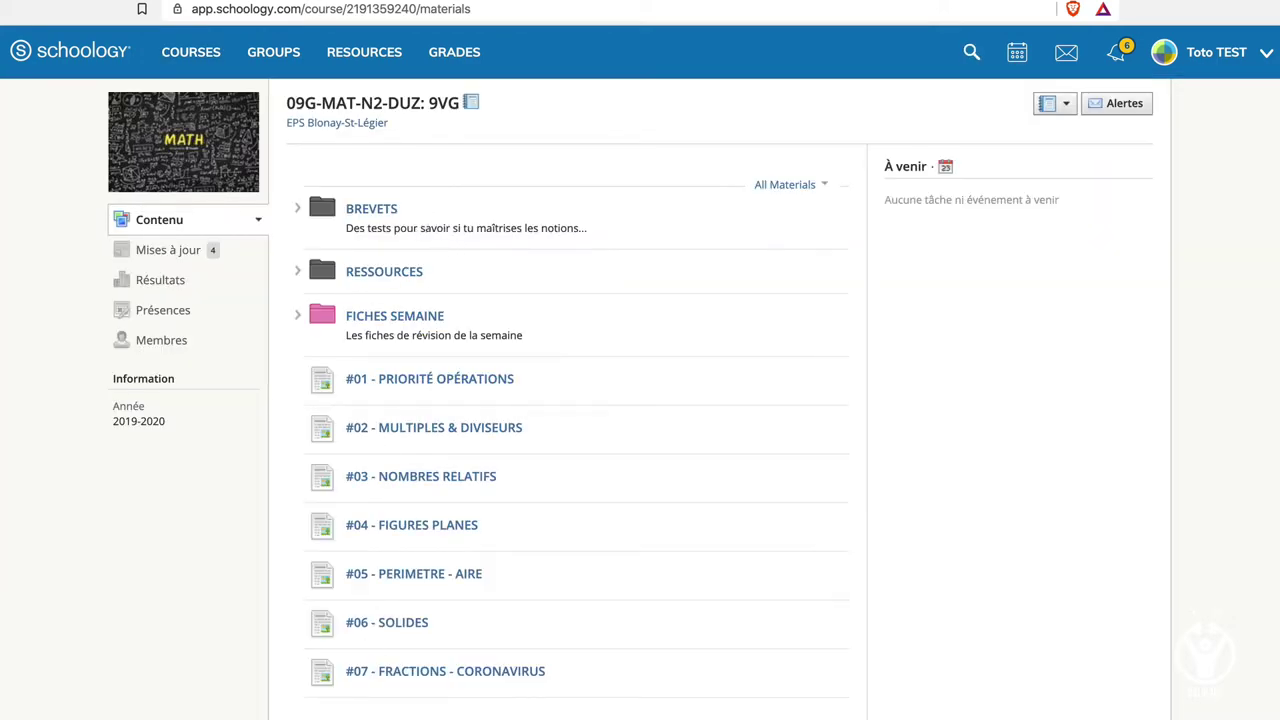
pyautogui.click(267, 74)
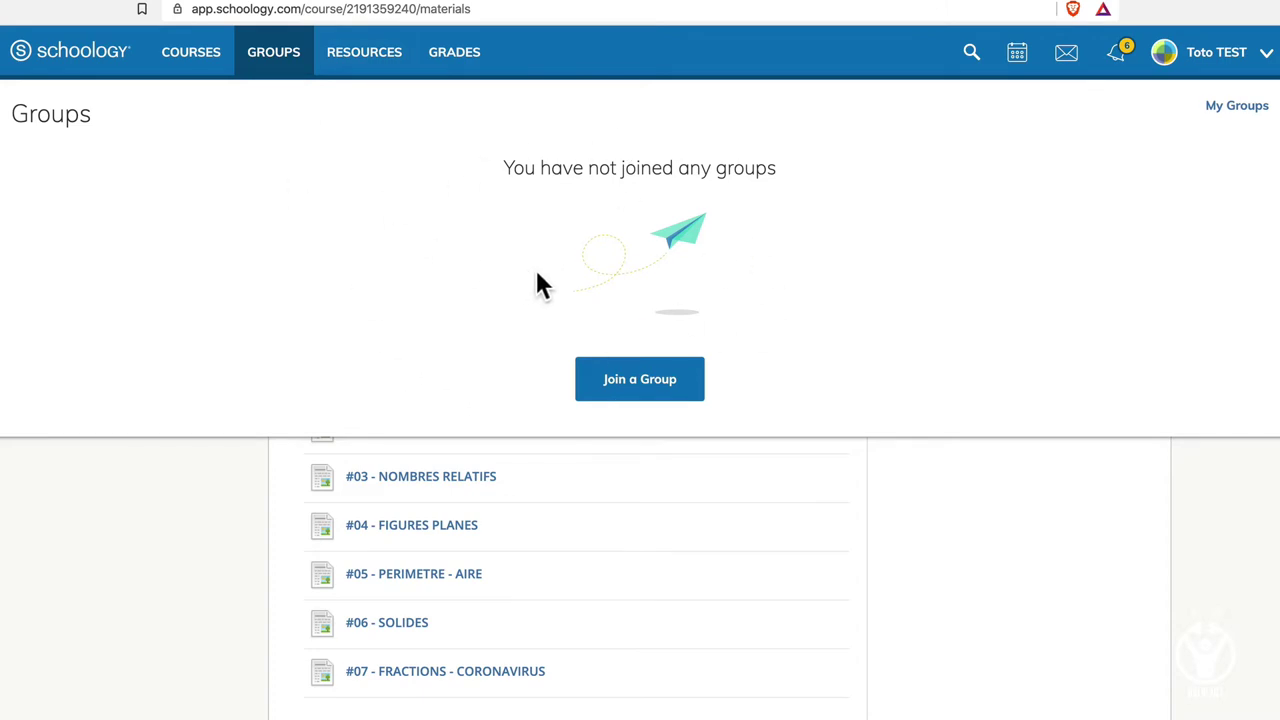
pyautogui.click(358, 68)
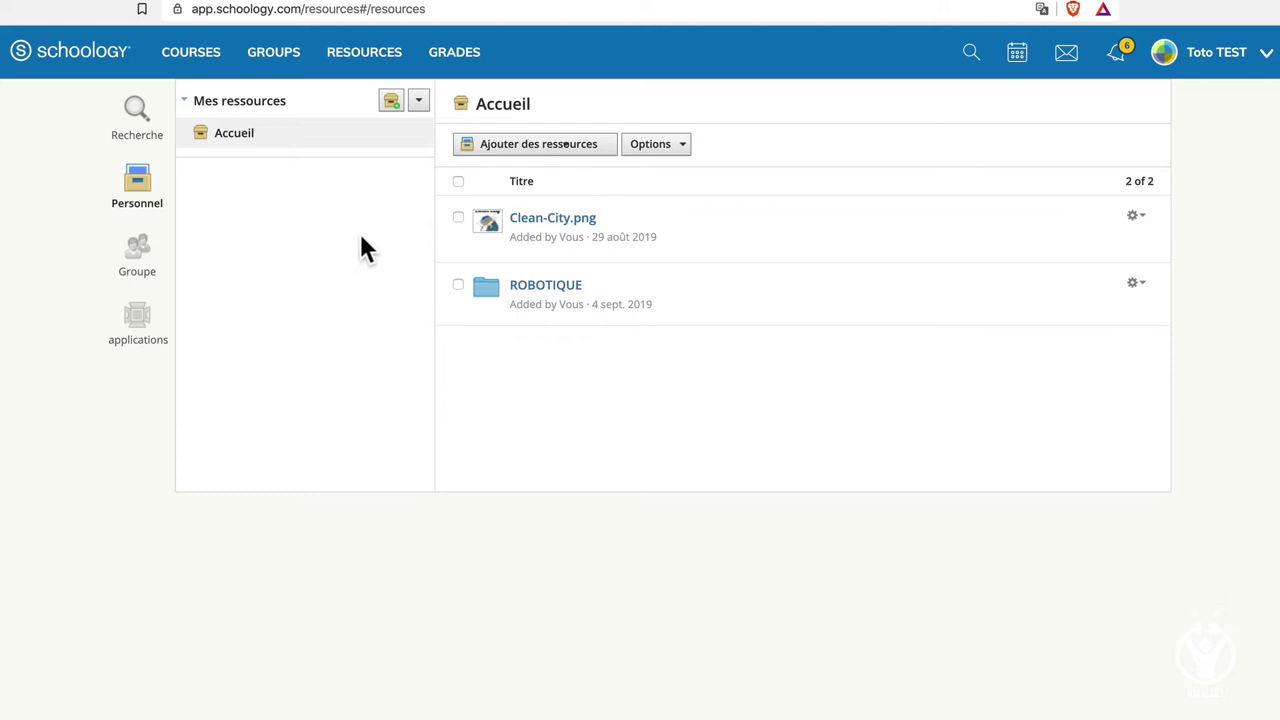
# Upload 9NO13.pdf as a new file into the personal resources Accueil folder.
pyautogui.click(571, 150)
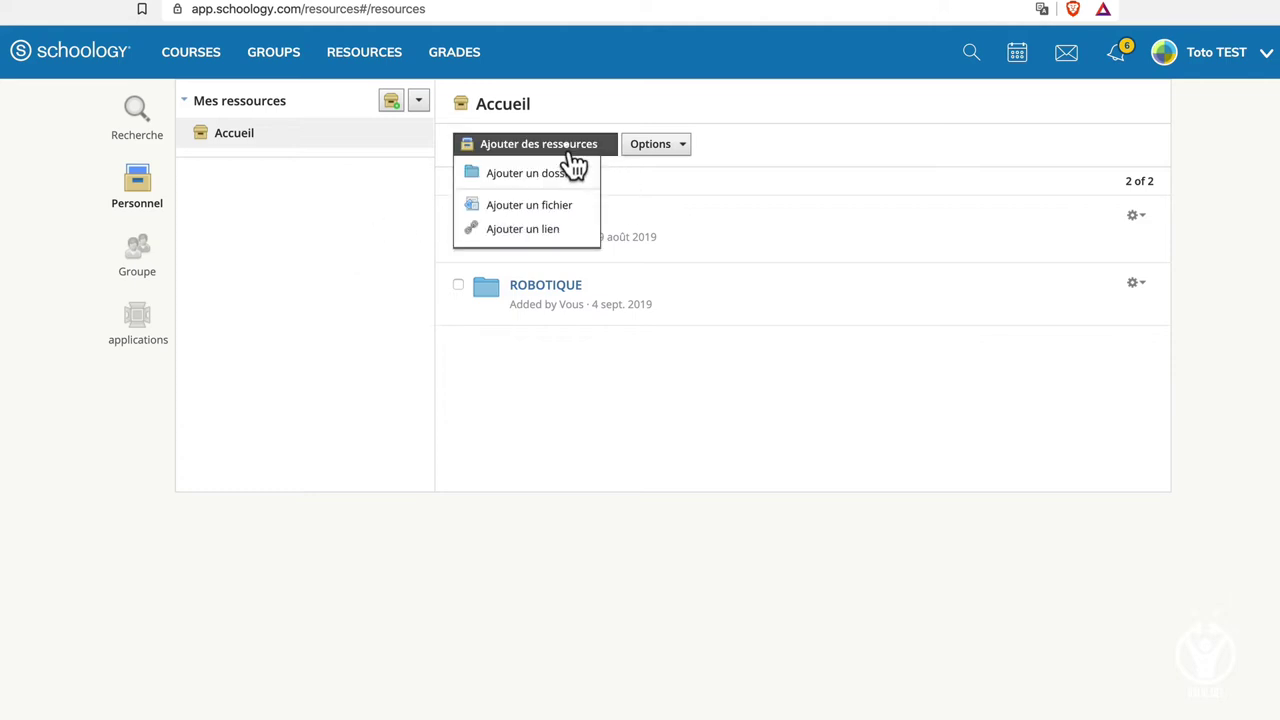
pyautogui.click(534, 204)
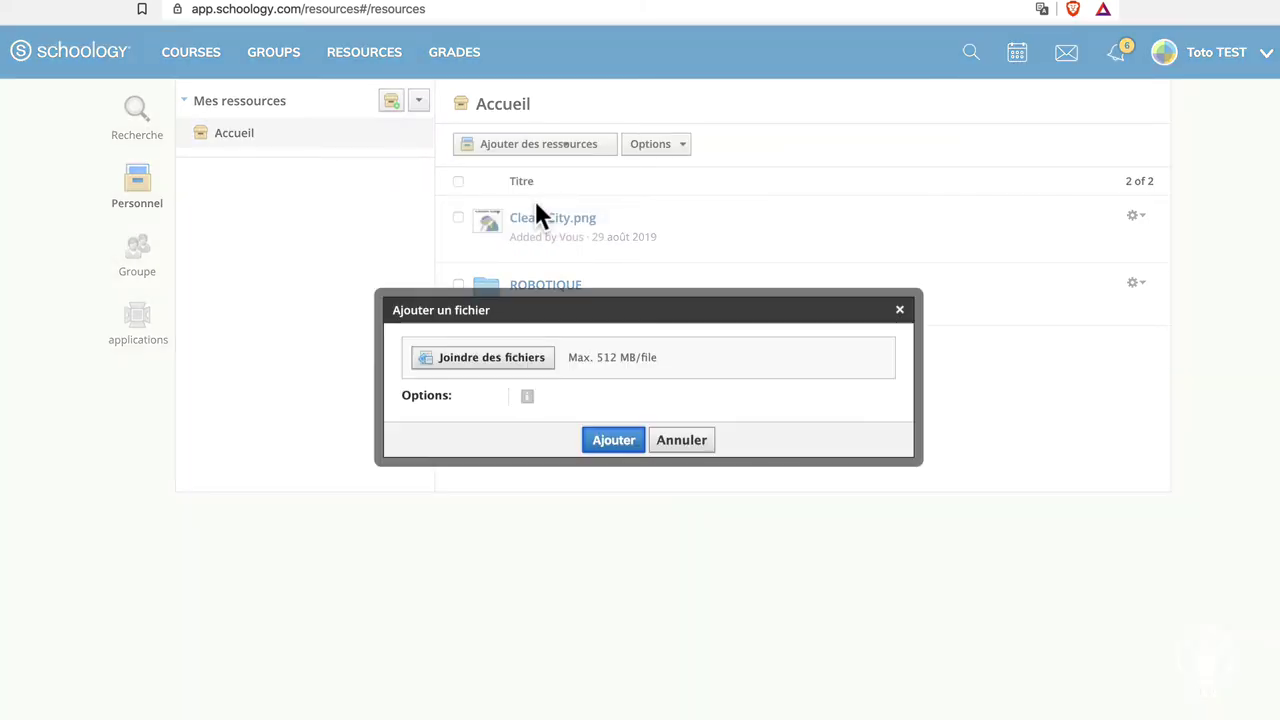
pyautogui.click(505, 366)
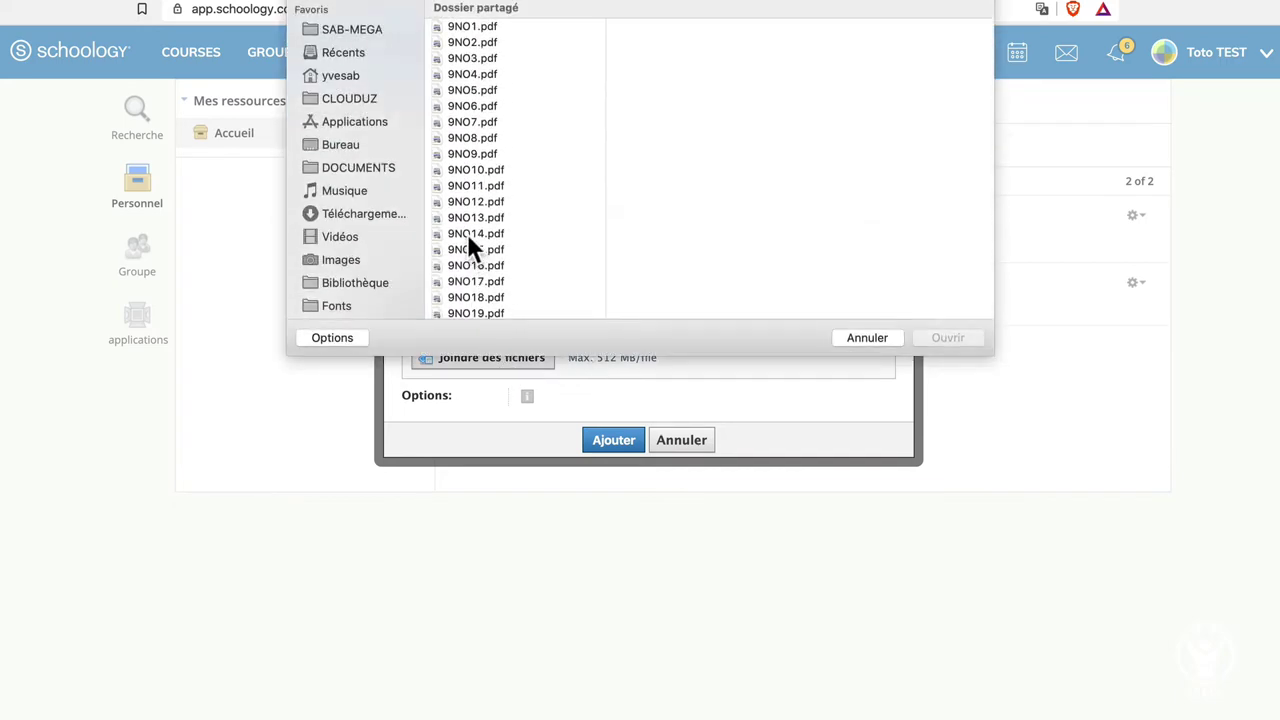
pyautogui.click(460, 217)
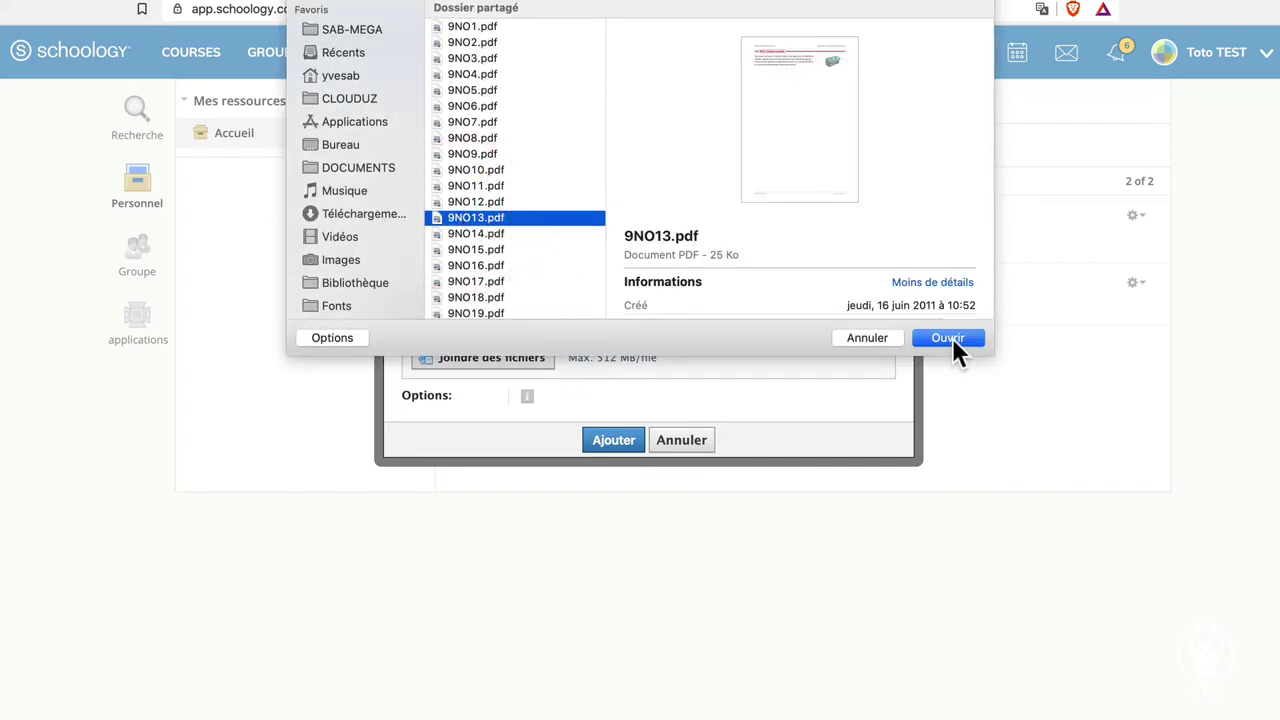
pyautogui.click(947, 338)
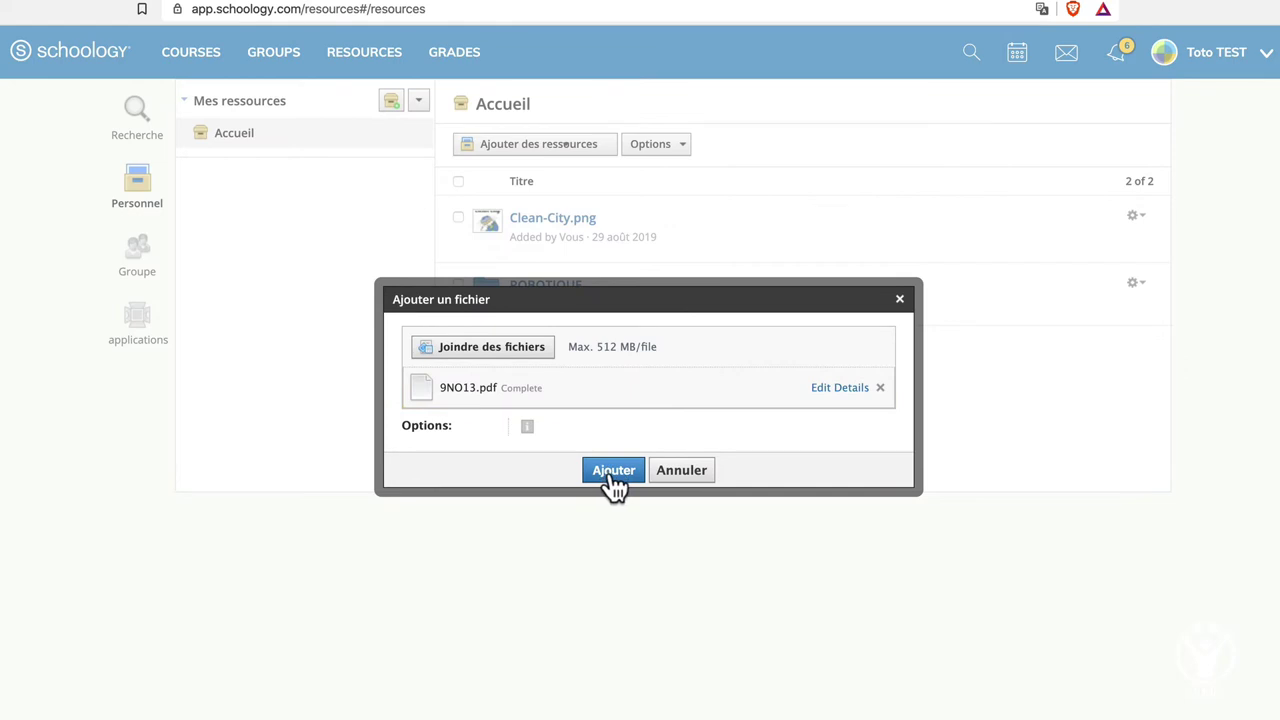
pyautogui.click(610, 472)
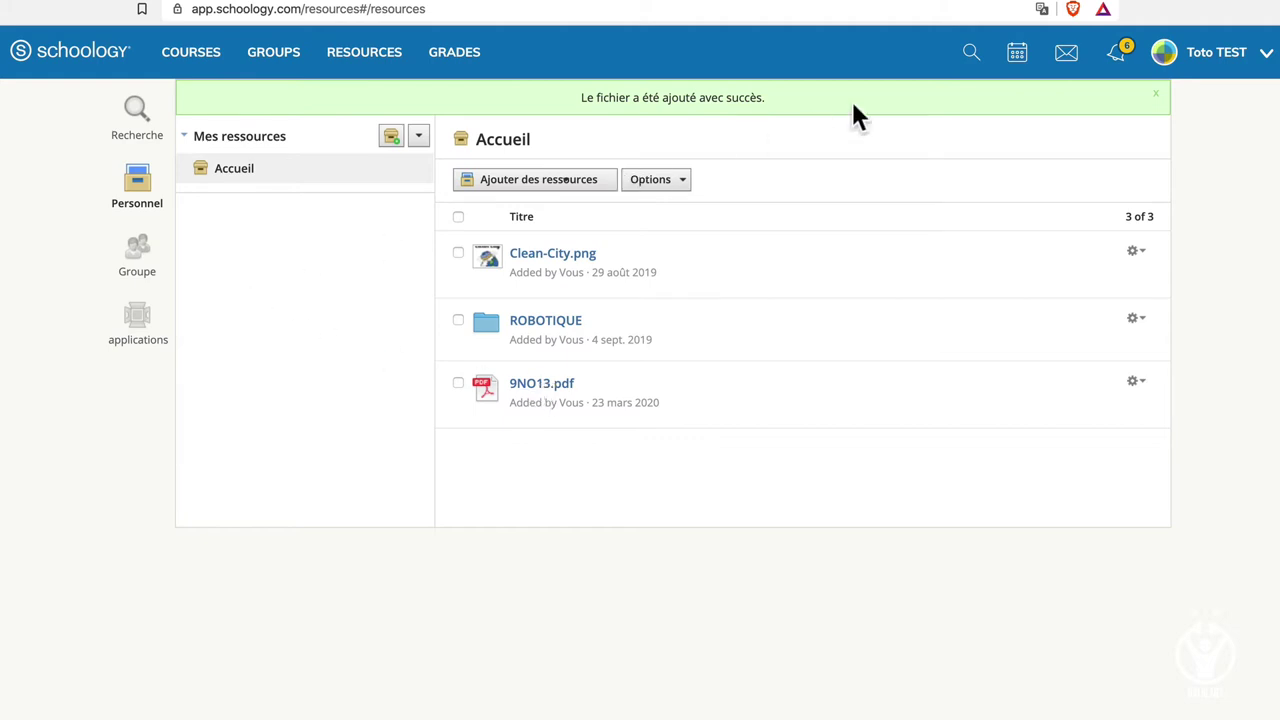
# Check the Grade Report and the Présences attendance tab, then go back home.
pyautogui.click(462, 58)
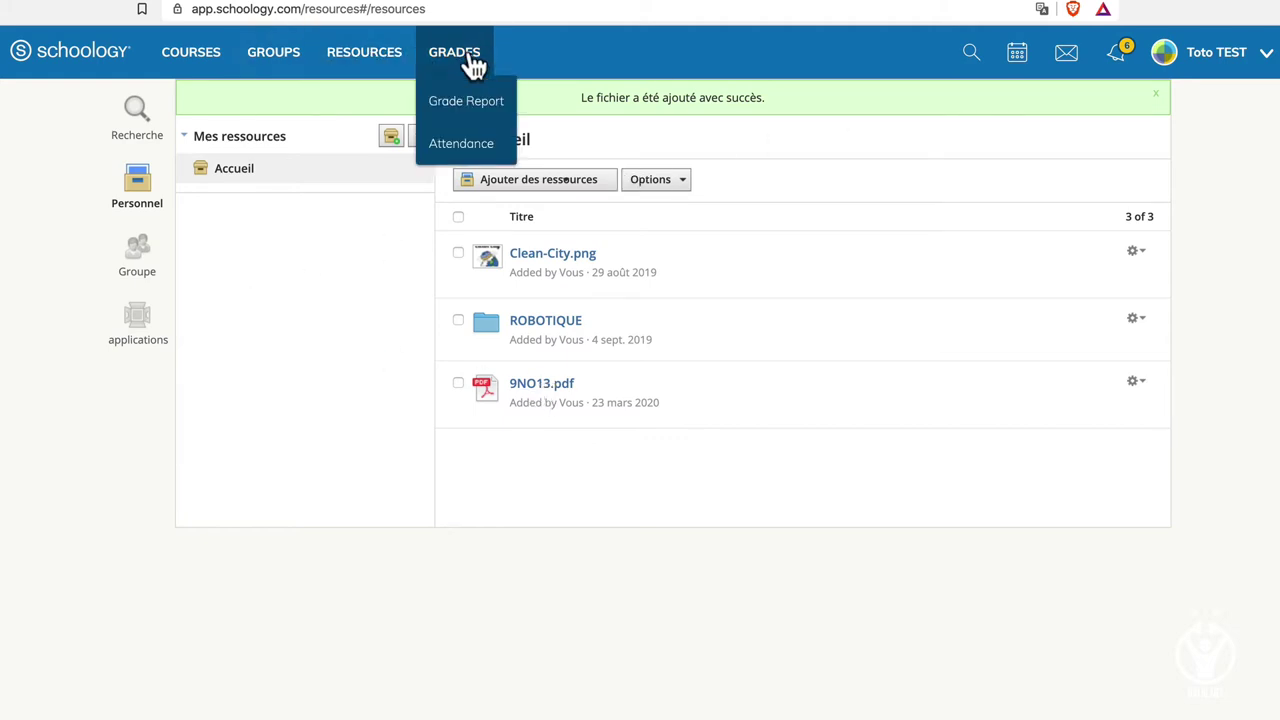
pyautogui.click(463, 115)
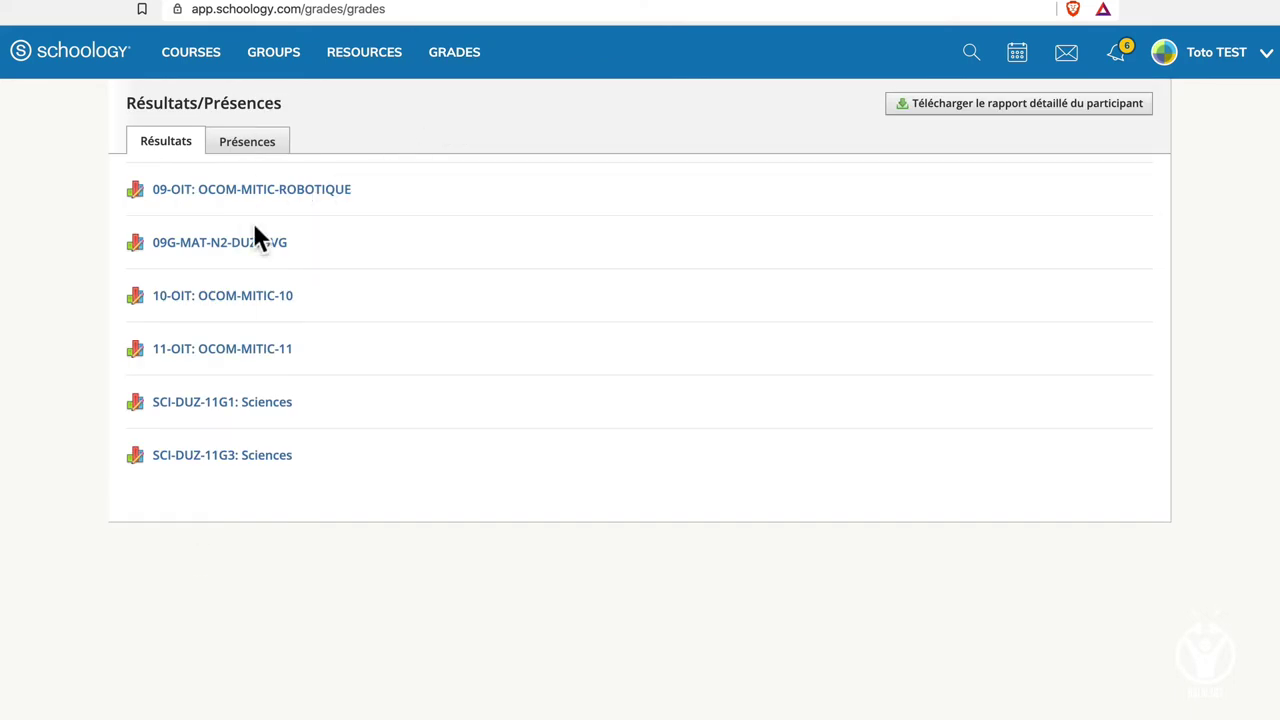
pyautogui.click(250, 145)
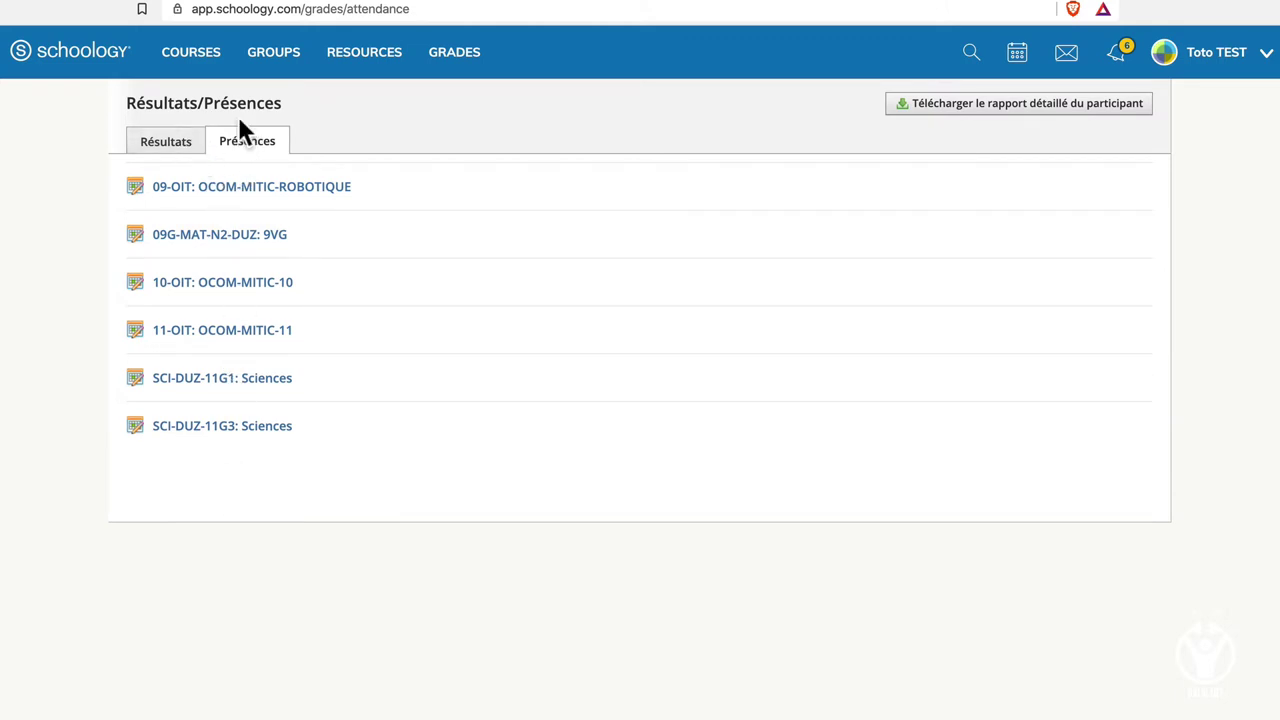
pyautogui.click(103, 72)
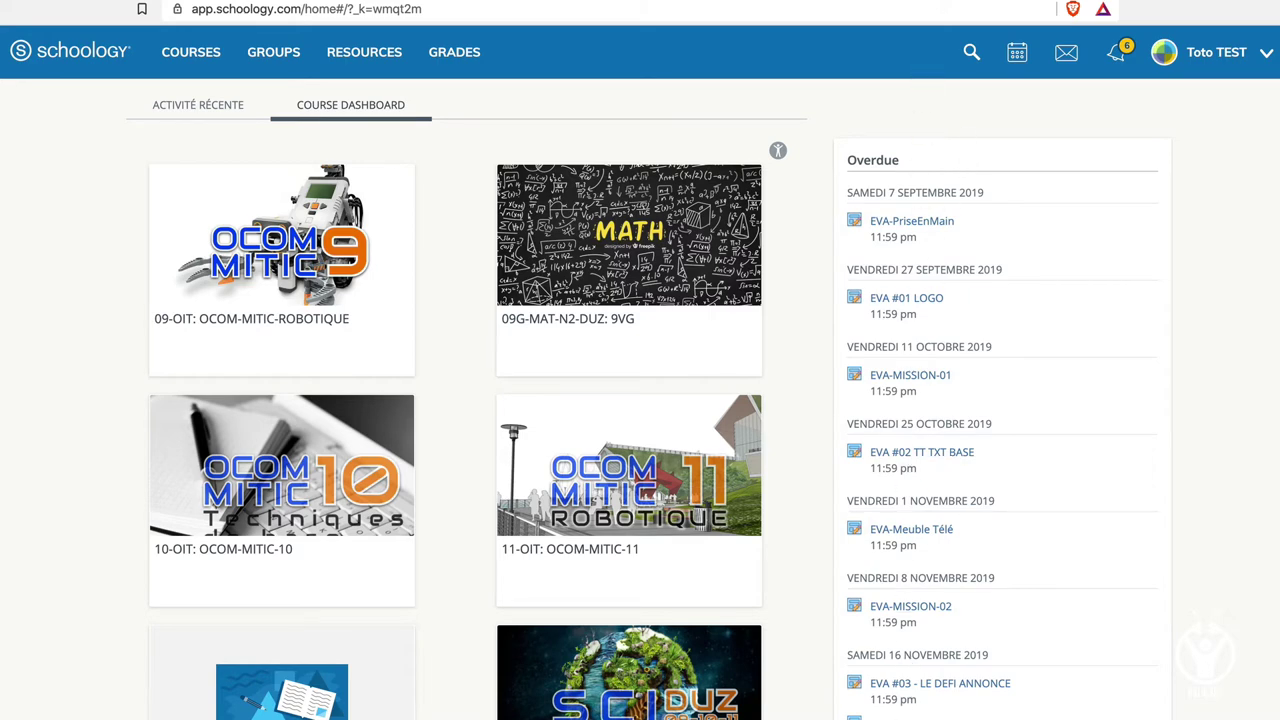
pyautogui.click(205, 115)
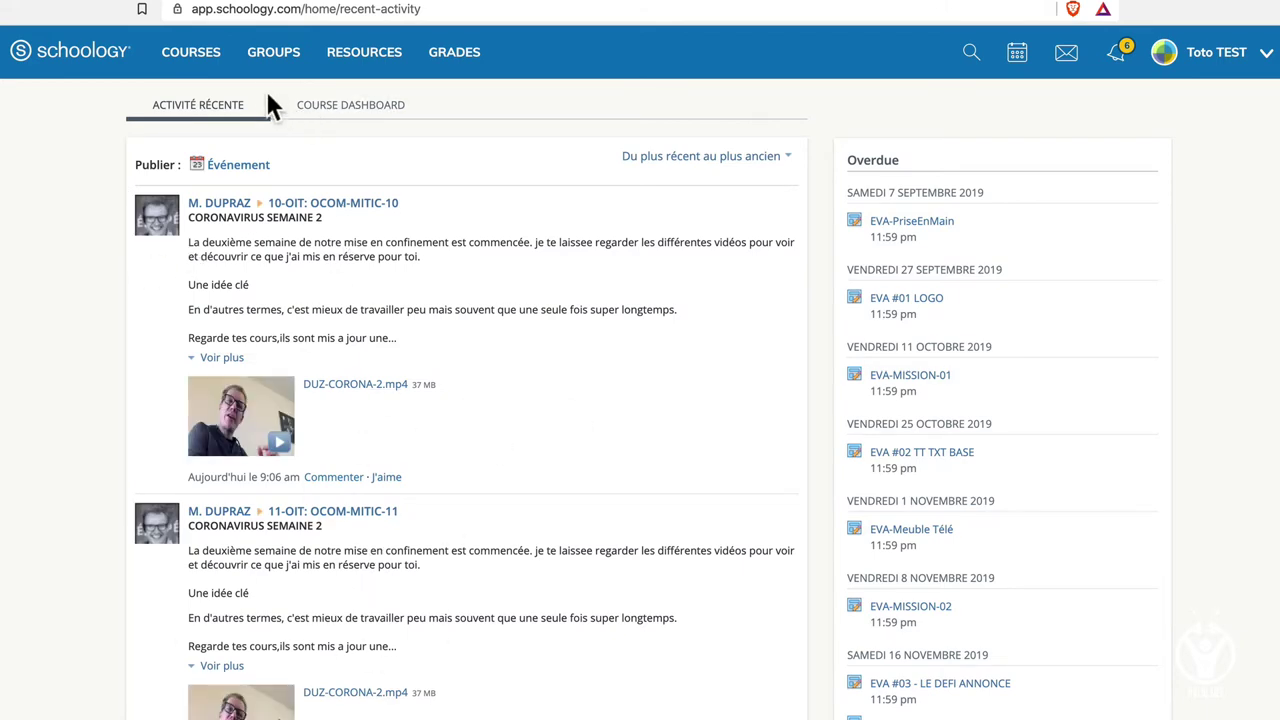
pyautogui.click(186, 68)
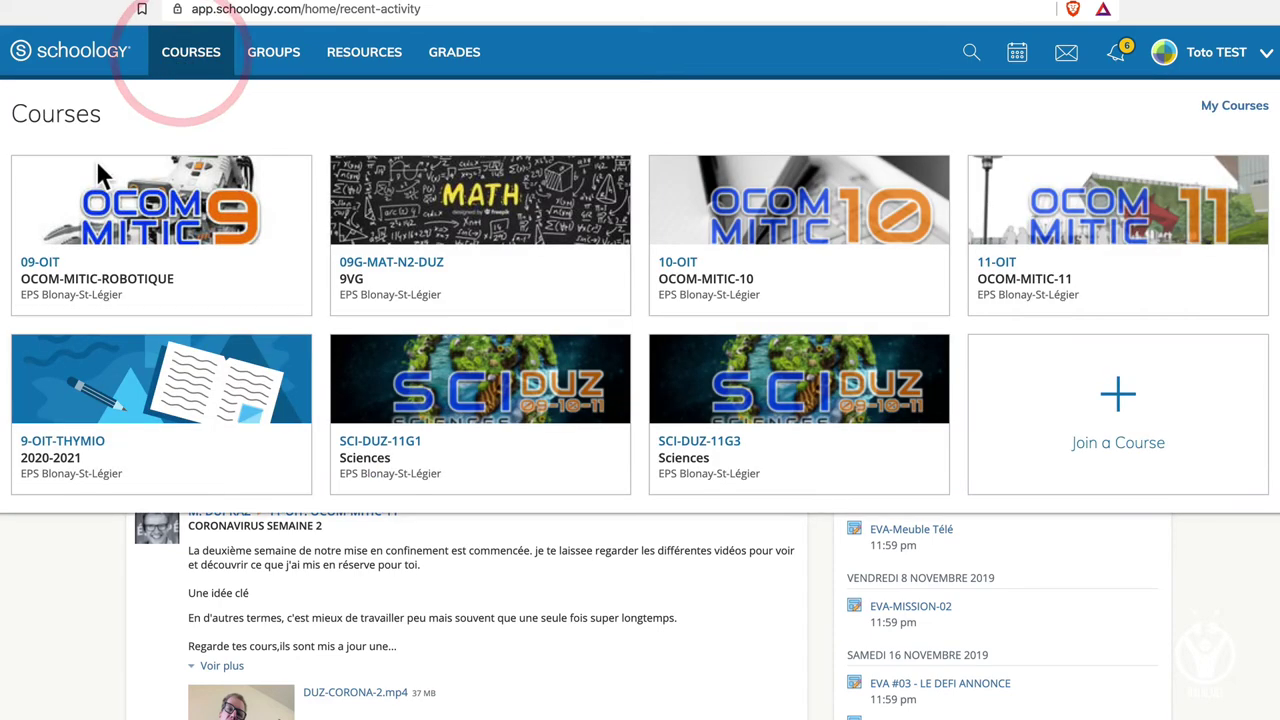
pyautogui.click(478, 215)
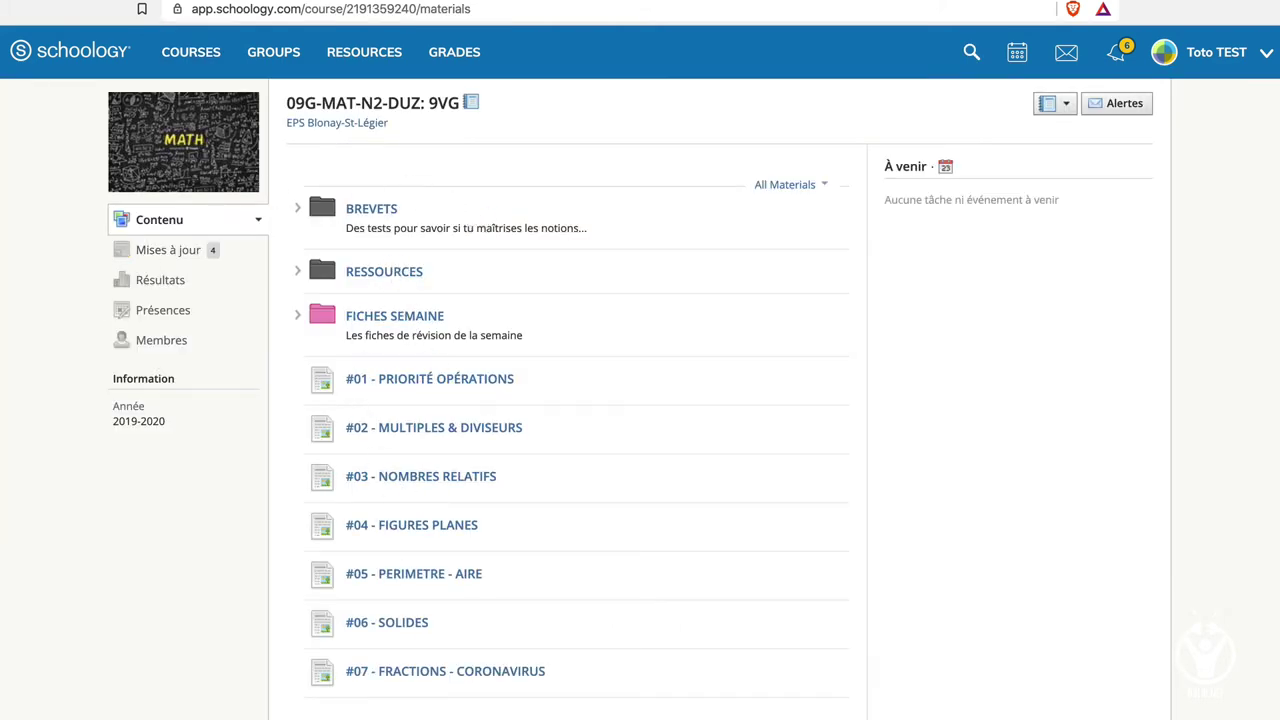
pyautogui.click(402, 688)
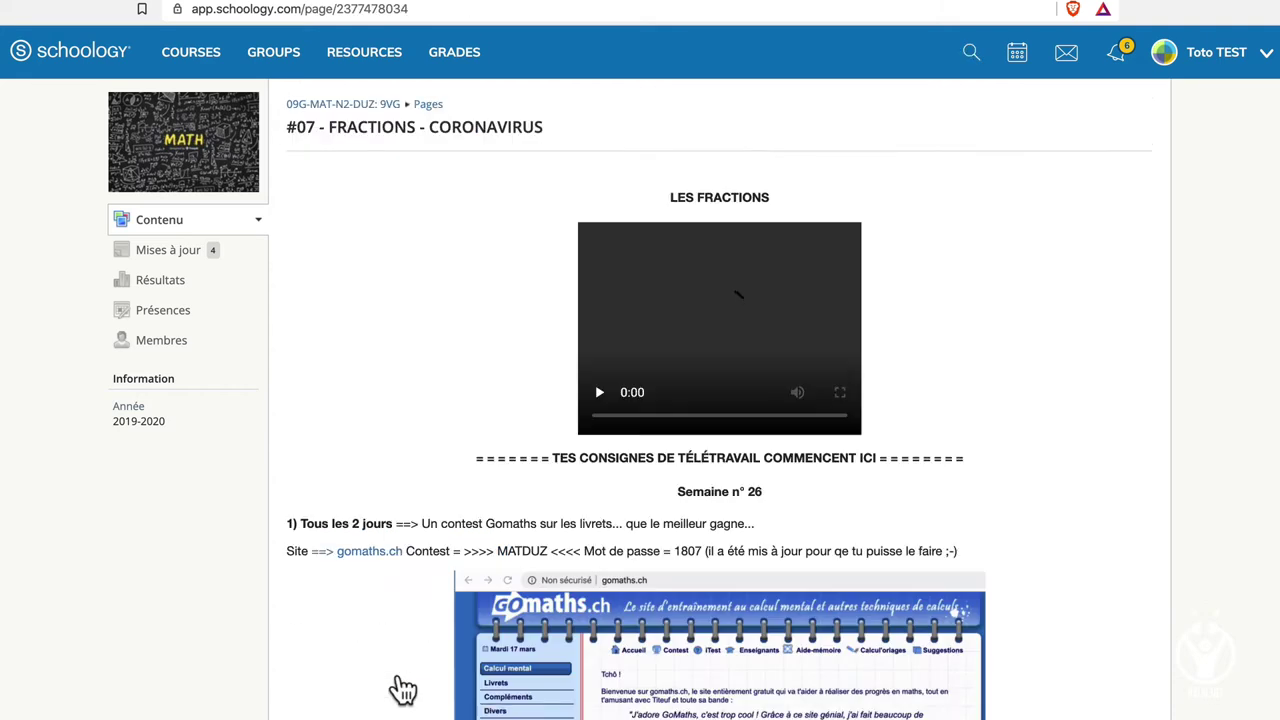
pyautogui.scroll(-1, 487, 590)
pyautogui.scroll(-4, 484, 584)
pyautogui.scroll(5, 481, 574)
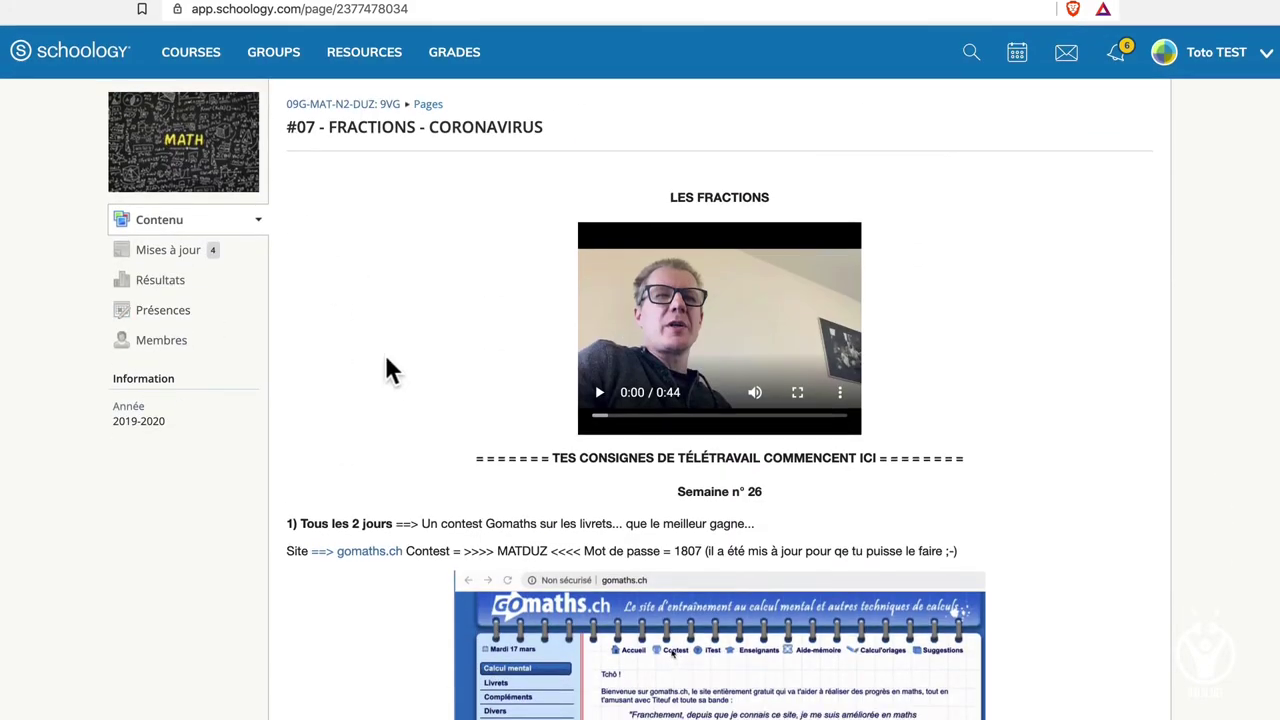
pyautogui.scroll(-5, 478, 612)
pyautogui.scroll(5, 482, 612)
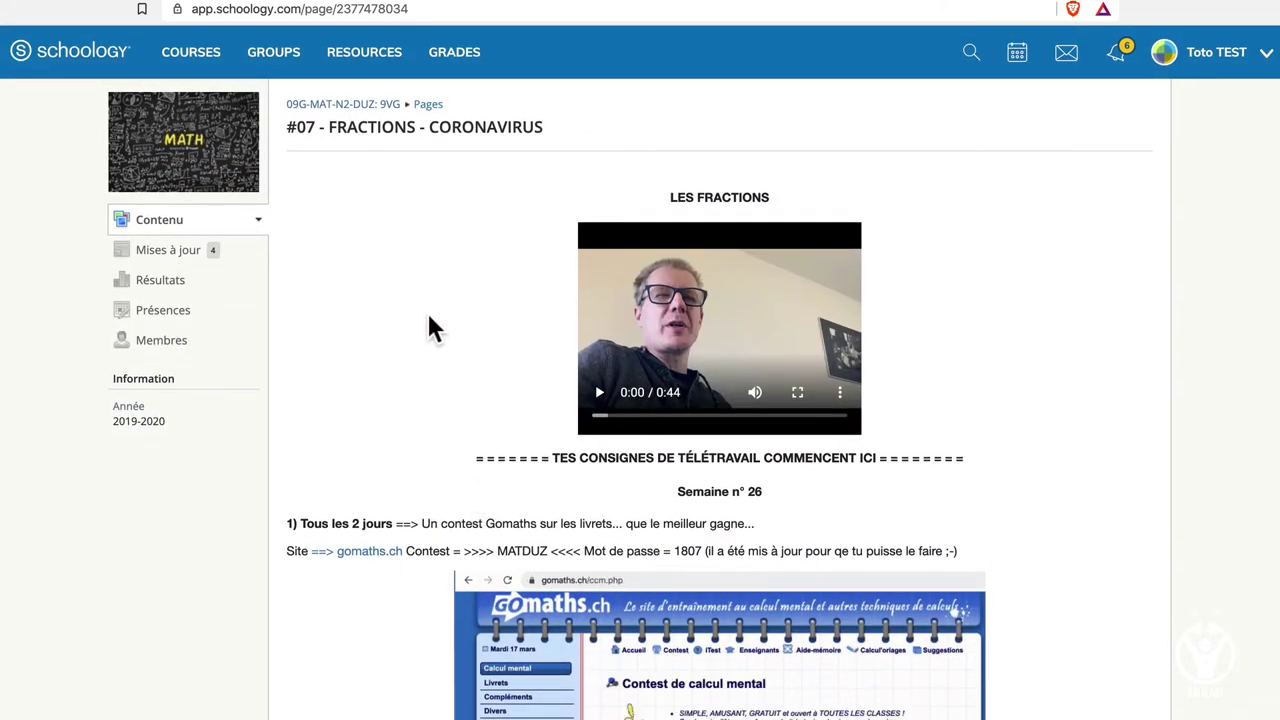
# Comment 'Super génial' on the CORONAVIRUS SEMAINE 2 post in Mises à jour.
pyautogui.click(147, 258)
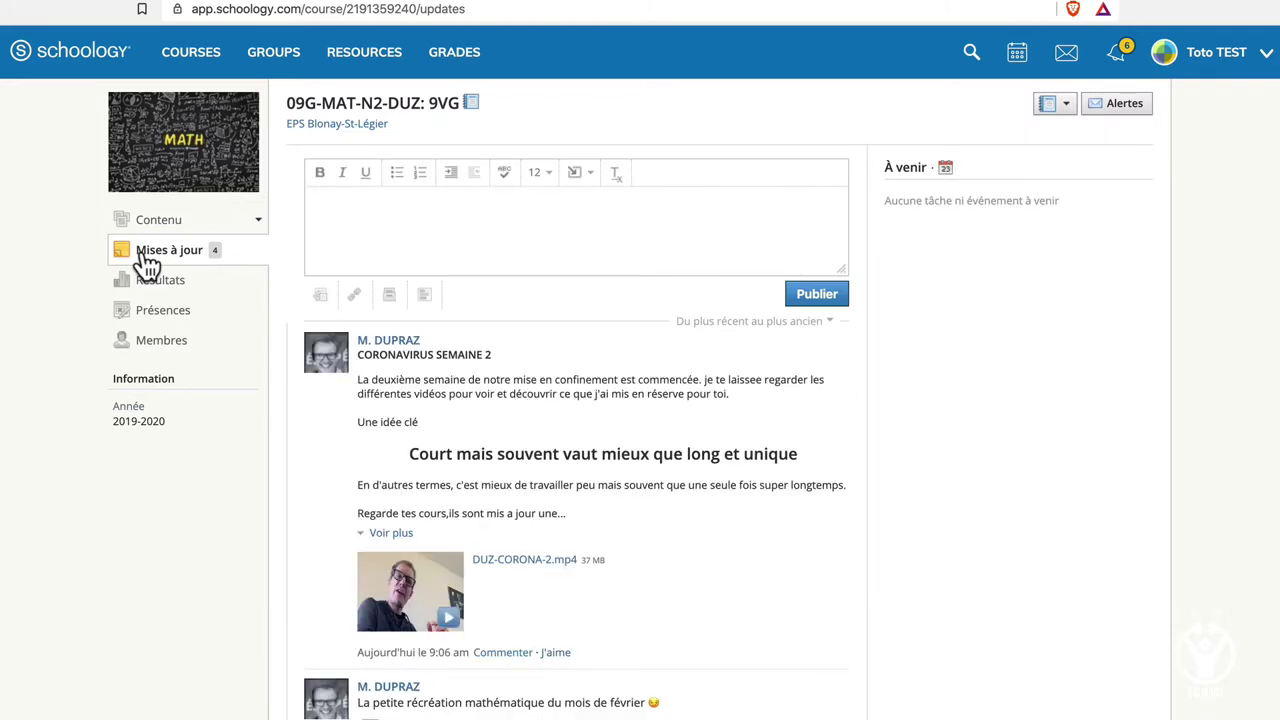
pyautogui.click(503, 652)
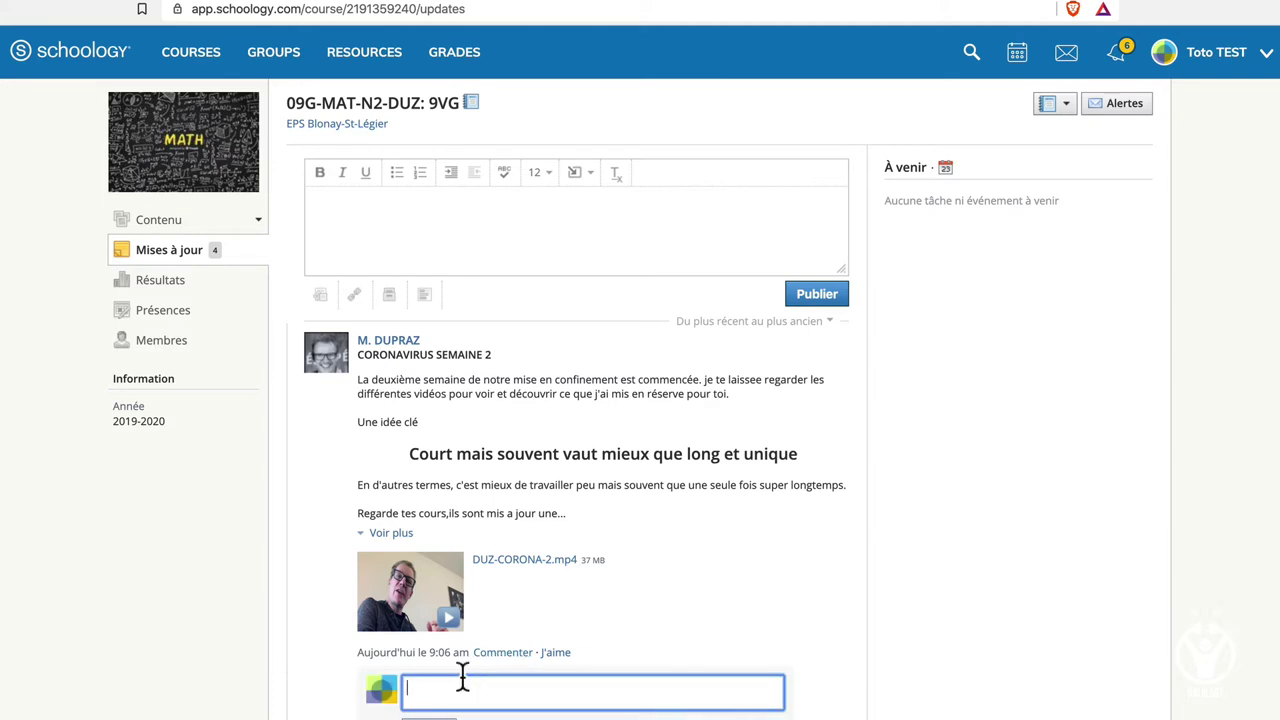
pyautogui.write('Super génial')
pyautogui.press('Return')
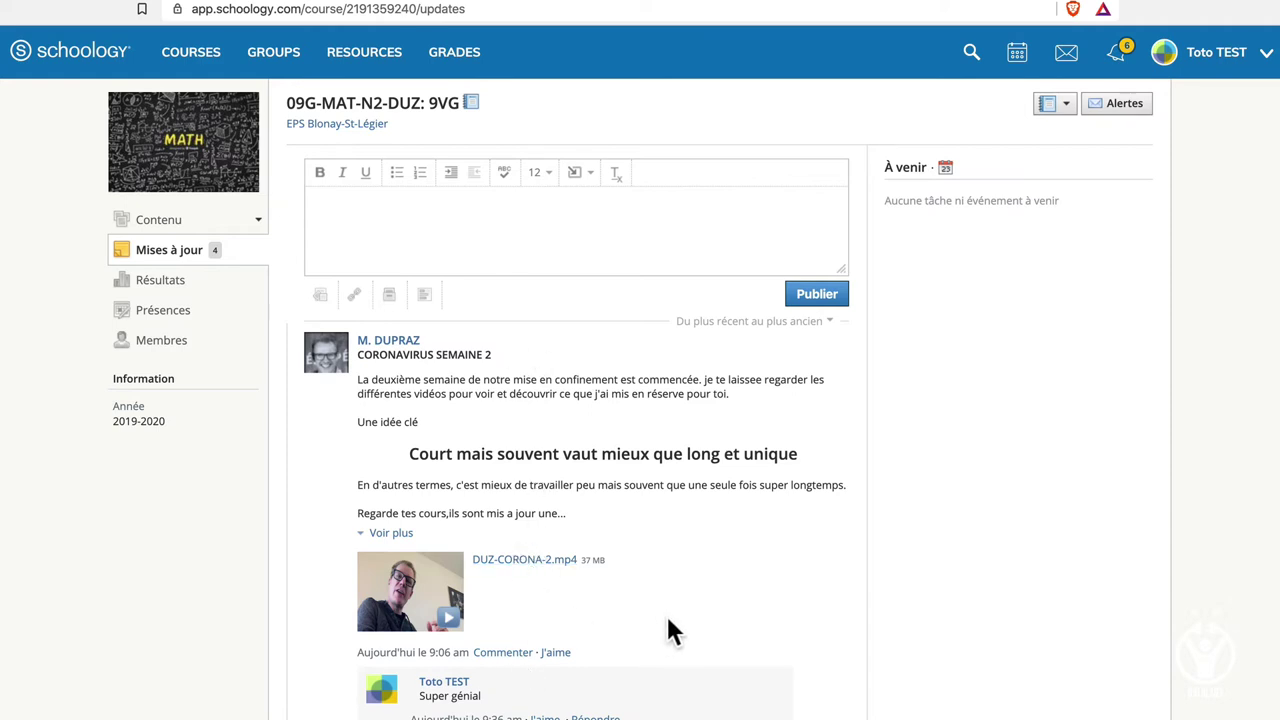
# Play and then pause the DUZ-CORONA-2.mp4 video attached to the post.
pyautogui.click(418, 600)
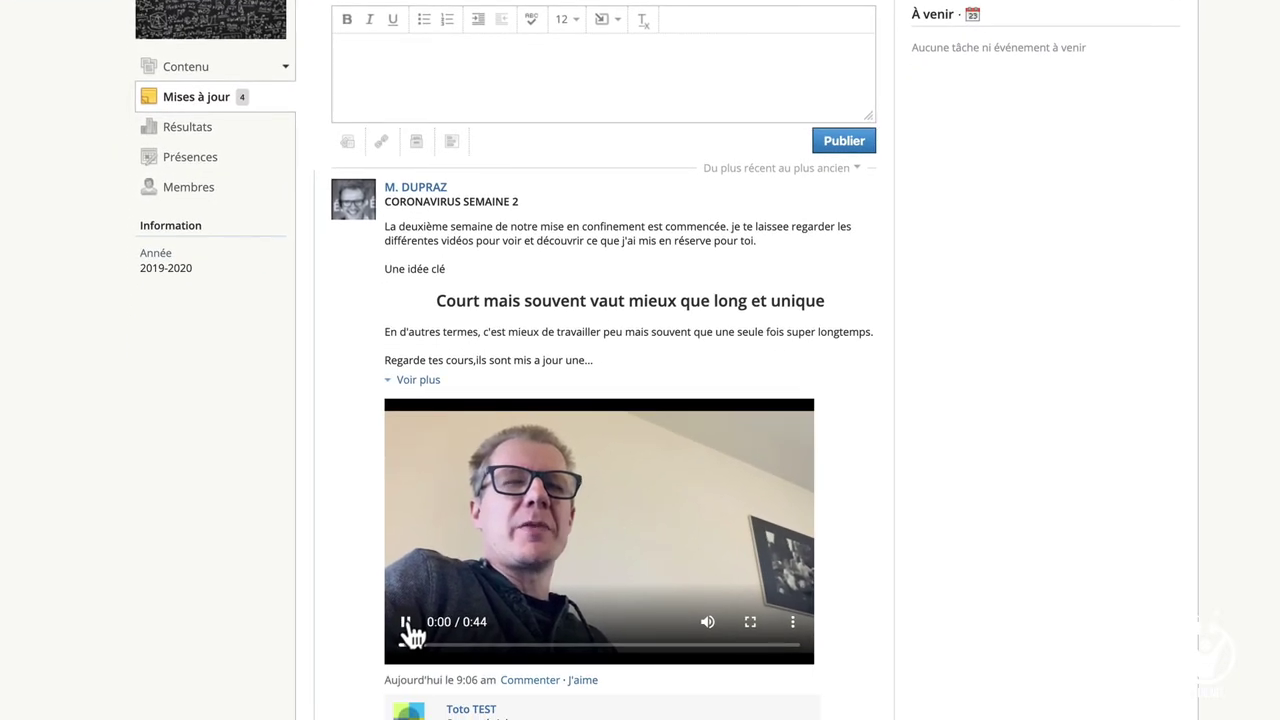
pyautogui.click(407, 624)
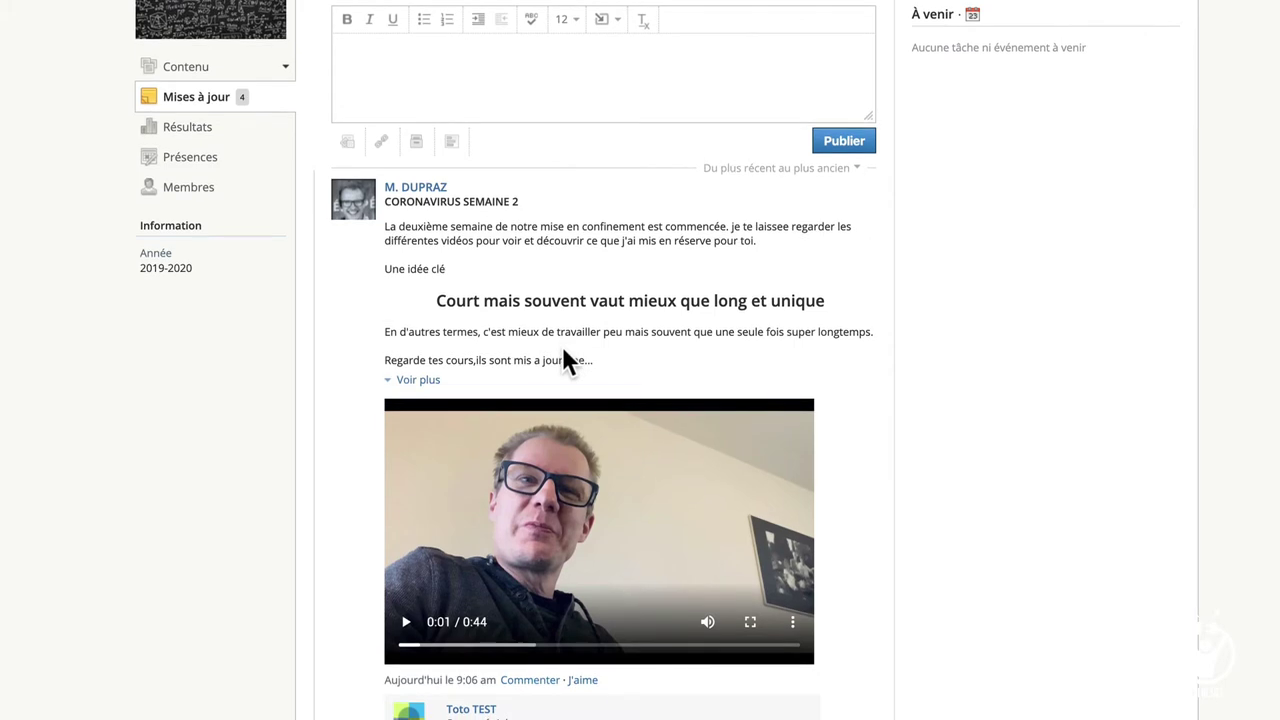
pyautogui.click(397, 71)
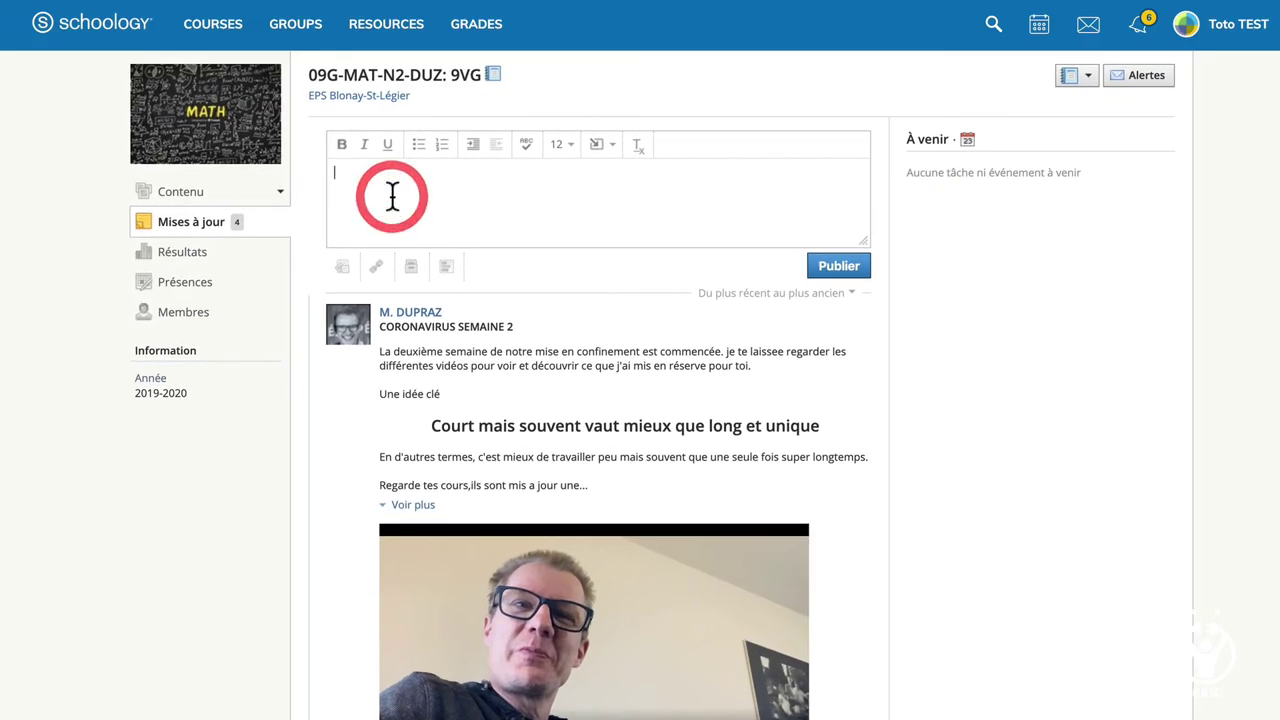
# Write a new update reading 'Fiche de maths' and attach 9NO9.pdf to it.
pyautogui.write('N')
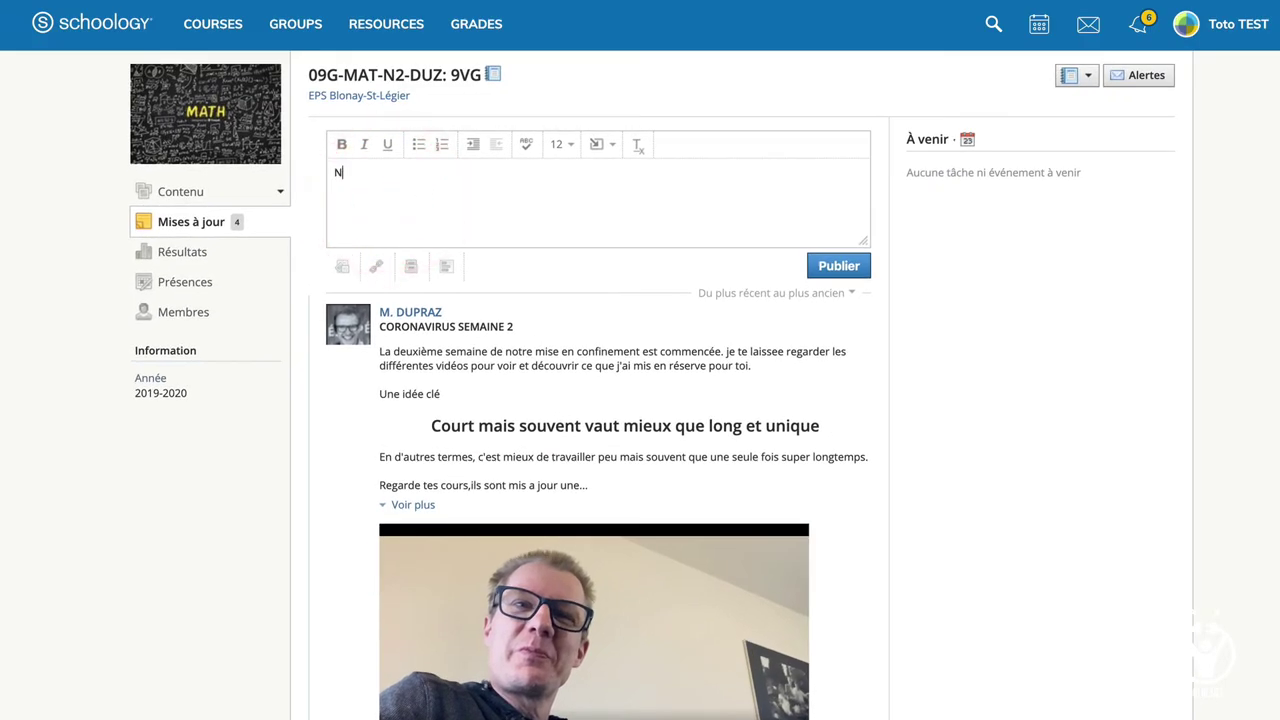
pyautogui.write('oew')
pyautogui.press('BackSpace')
pyautogui.press('BackSpace')
pyautogui.press('BackSpace')
pyautogui.press('BackSpace')
pyautogui.write('Fiche de maths')
pyautogui.click(346, 268)
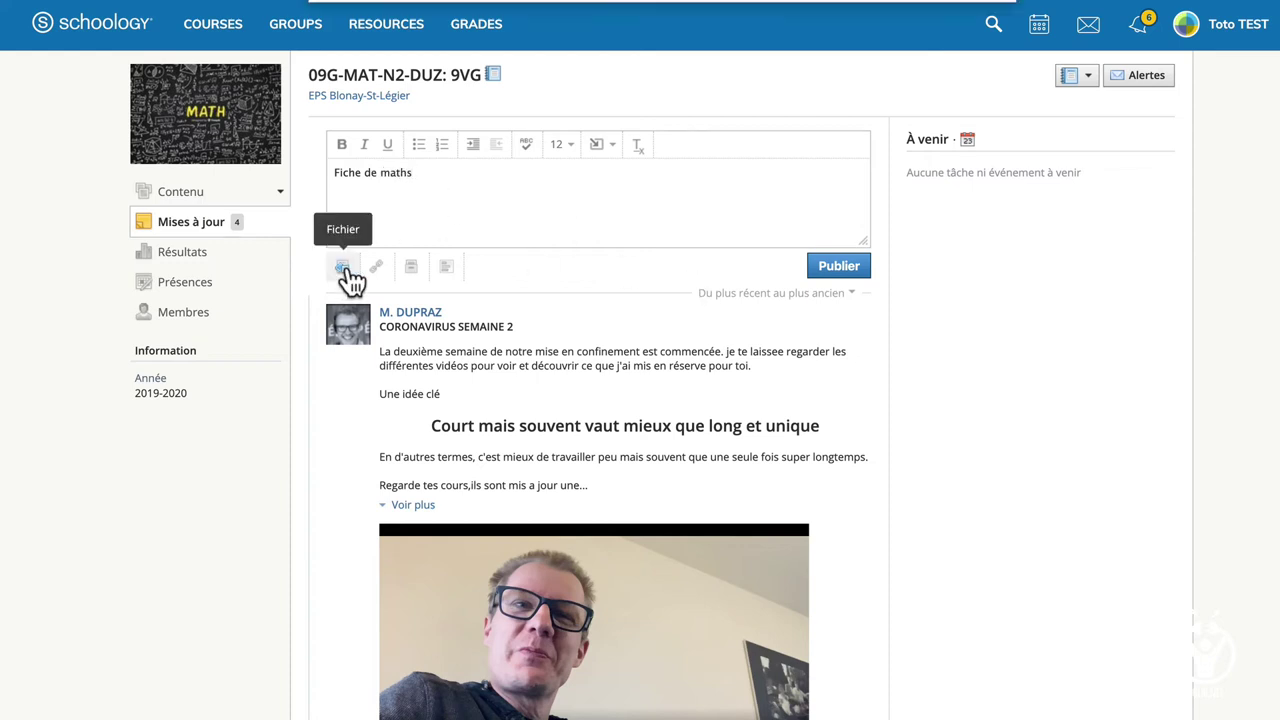
pyautogui.click(497, 124)
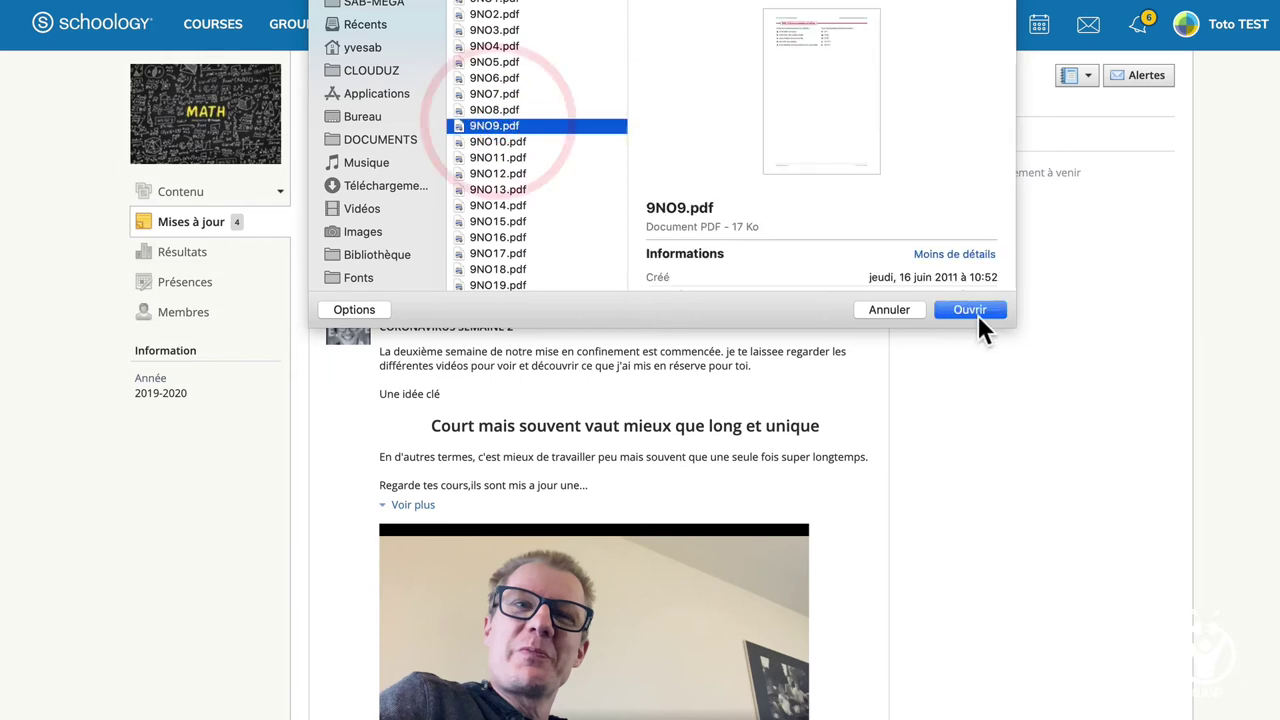
pyautogui.click(978, 316)
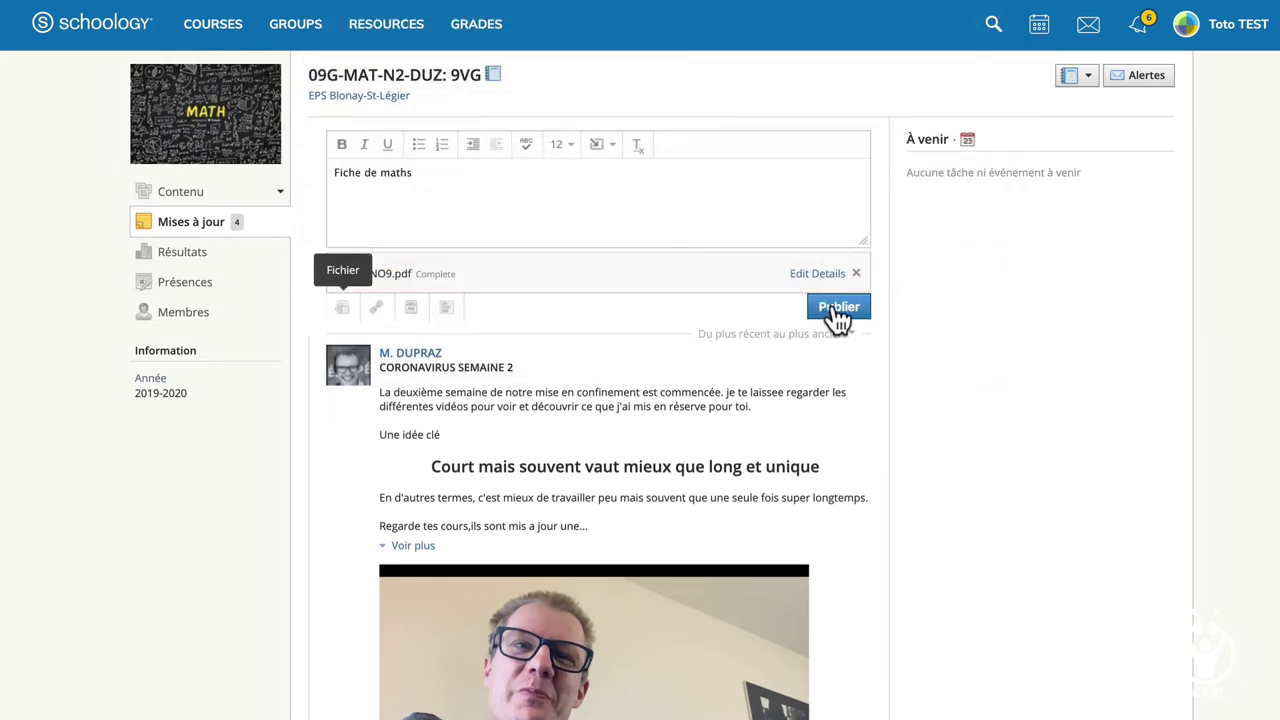
# Publish the 'Fiche de maths' post, then remove it with the gear menu's Supprimer.
pyautogui.click(833, 308)
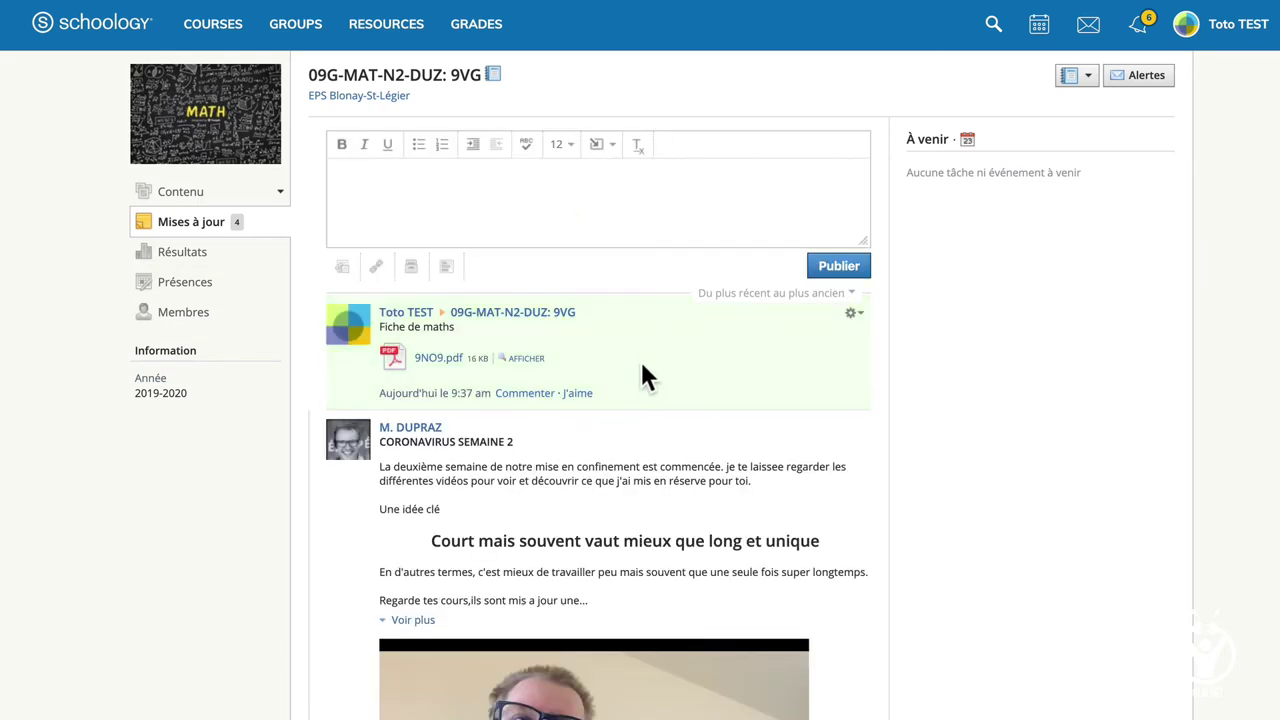
pyautogui.click(855, 314)
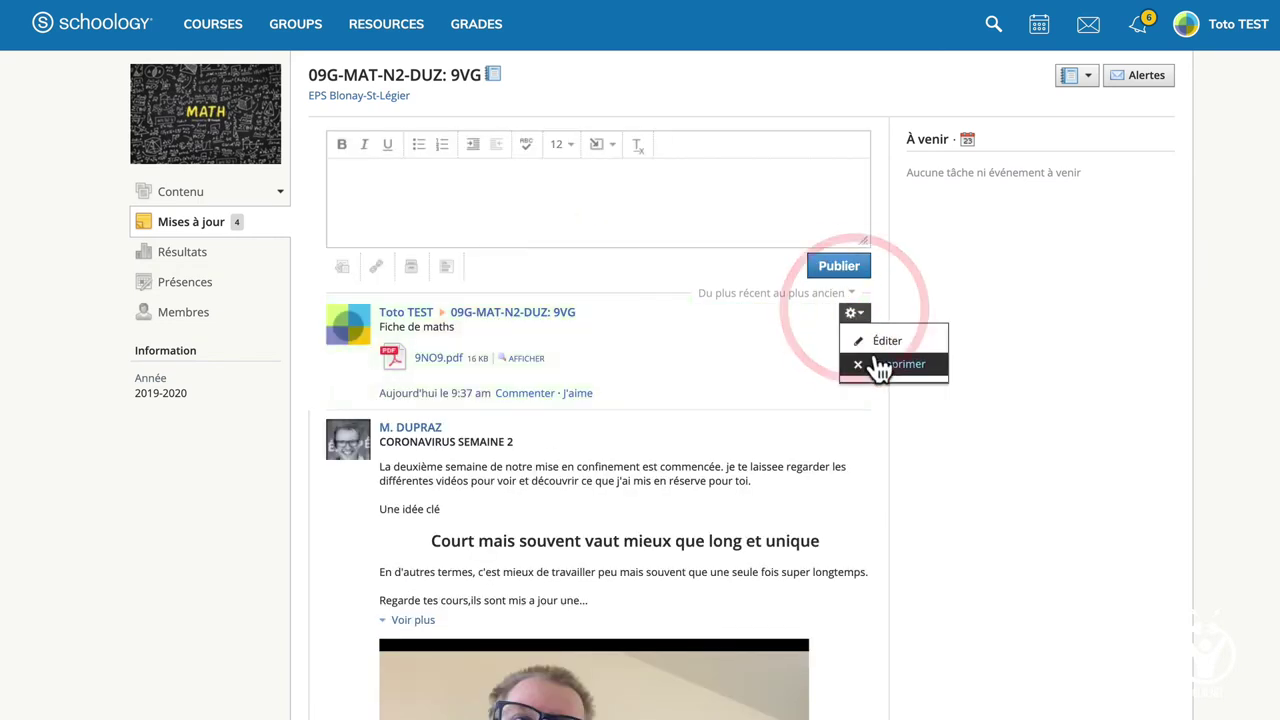
pyautogui.click(877, 366)
pyautogui.click(641, 363)
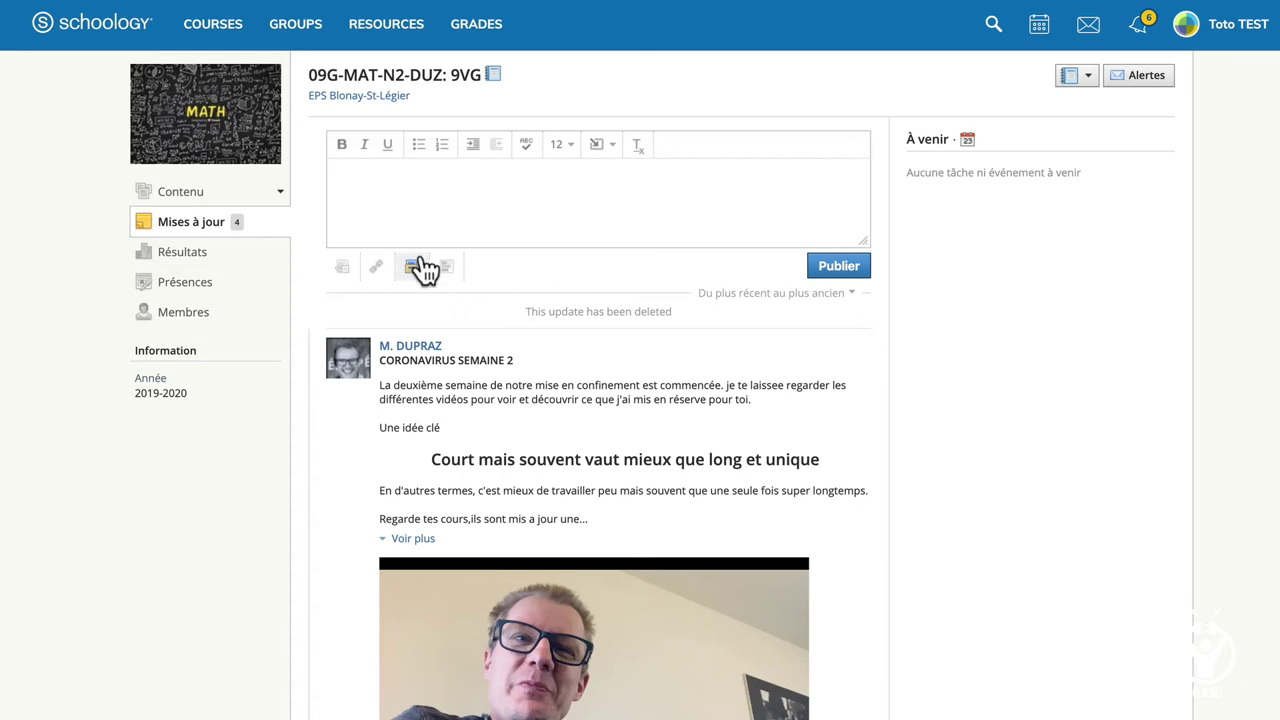
# View the course's Contenu materials, then open the March 2020 month calendar.
pyautogui.click(182, 194)
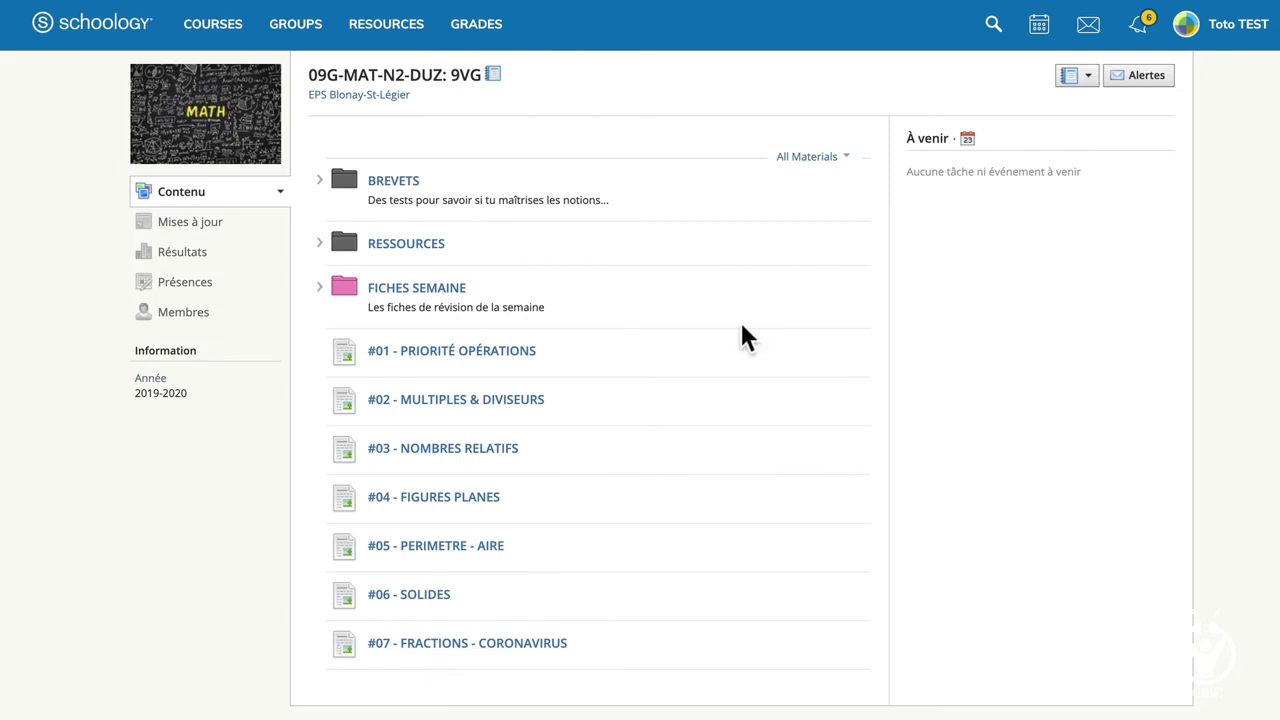
pyautogui.click(1043, 30)
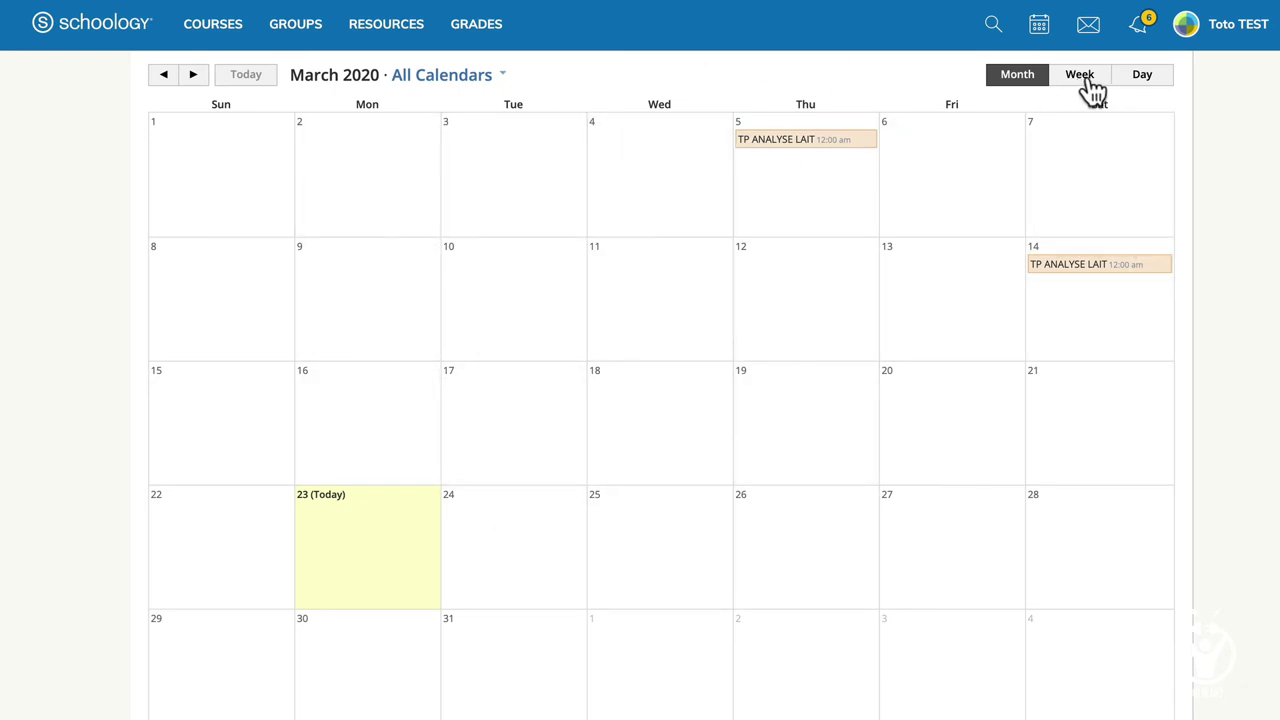
# Check the empty inbox and the six notifications, then open the Courses list.
pyautogui.click(1090, 38)
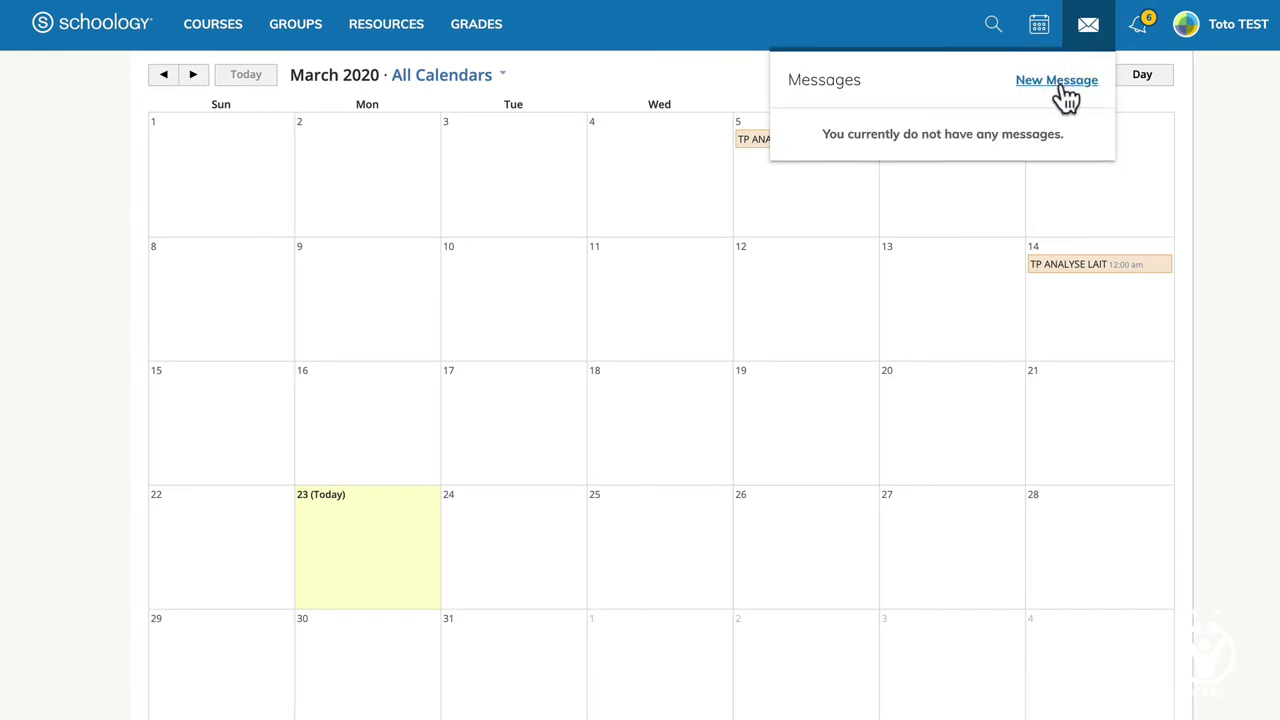
pyautogui.click(1137, 40)
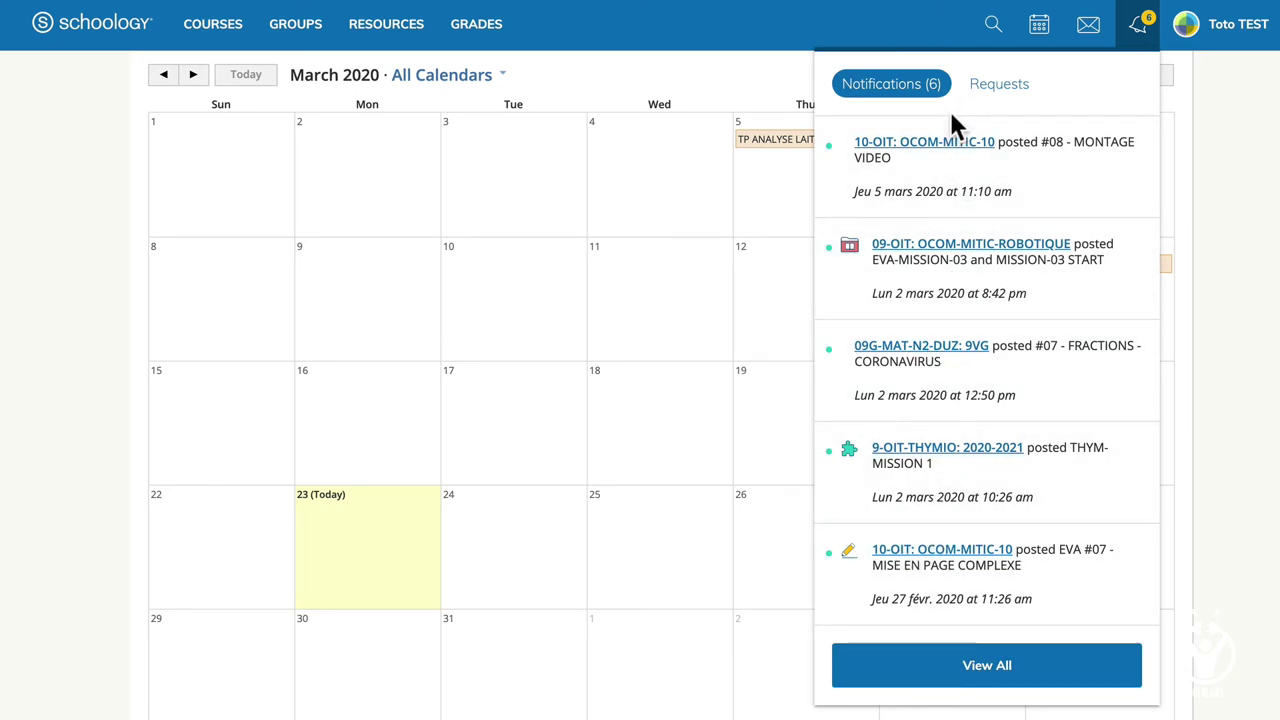
pyautogui.click(1137, 30)
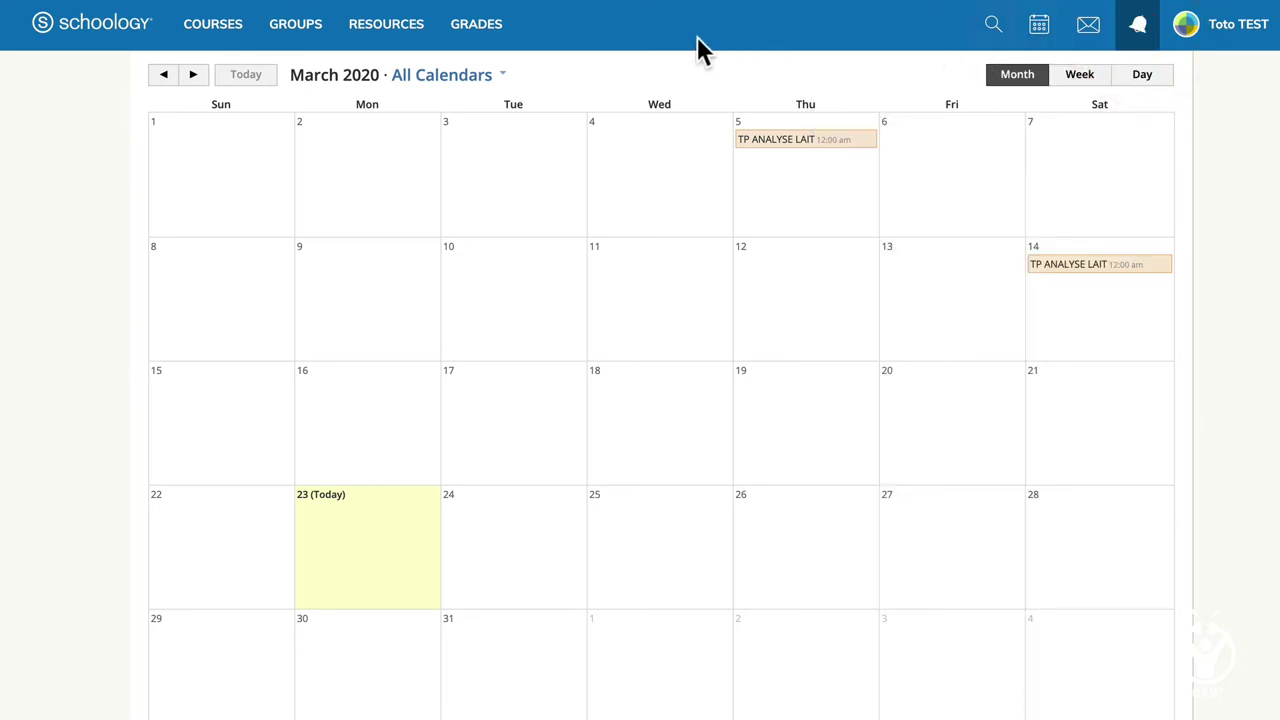
pyautogui.click(200, 32)
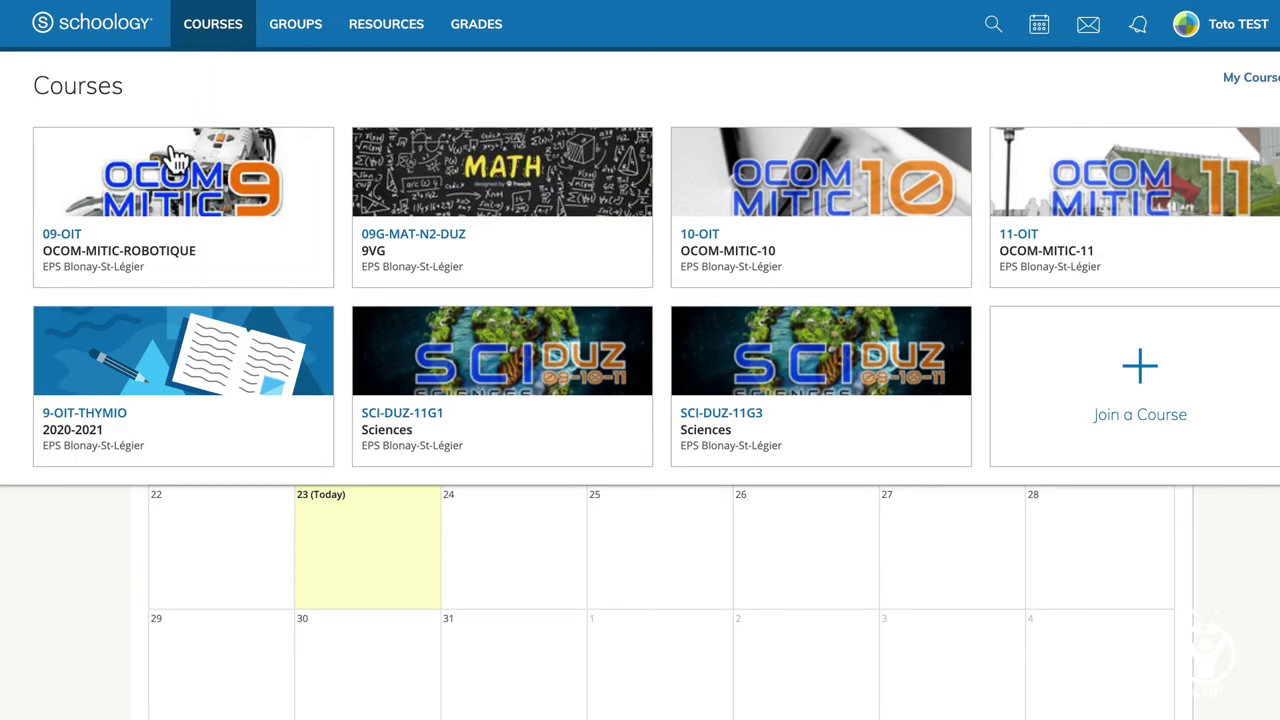
# Tour the OCOM-MITIC-ROBOTIQUE course's updates, grades, attendance and members, then return to Course Dashboard.
pyautogui.click(178, 198)
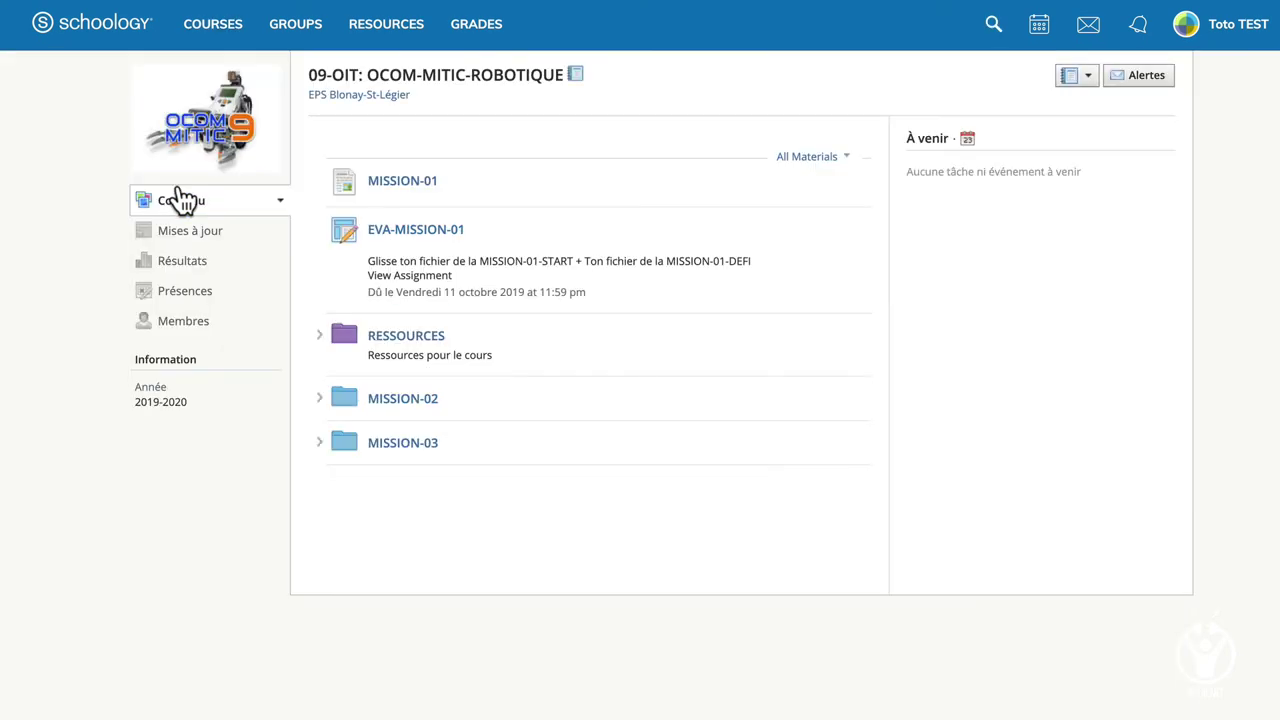
pyautogui.click(184, 238)
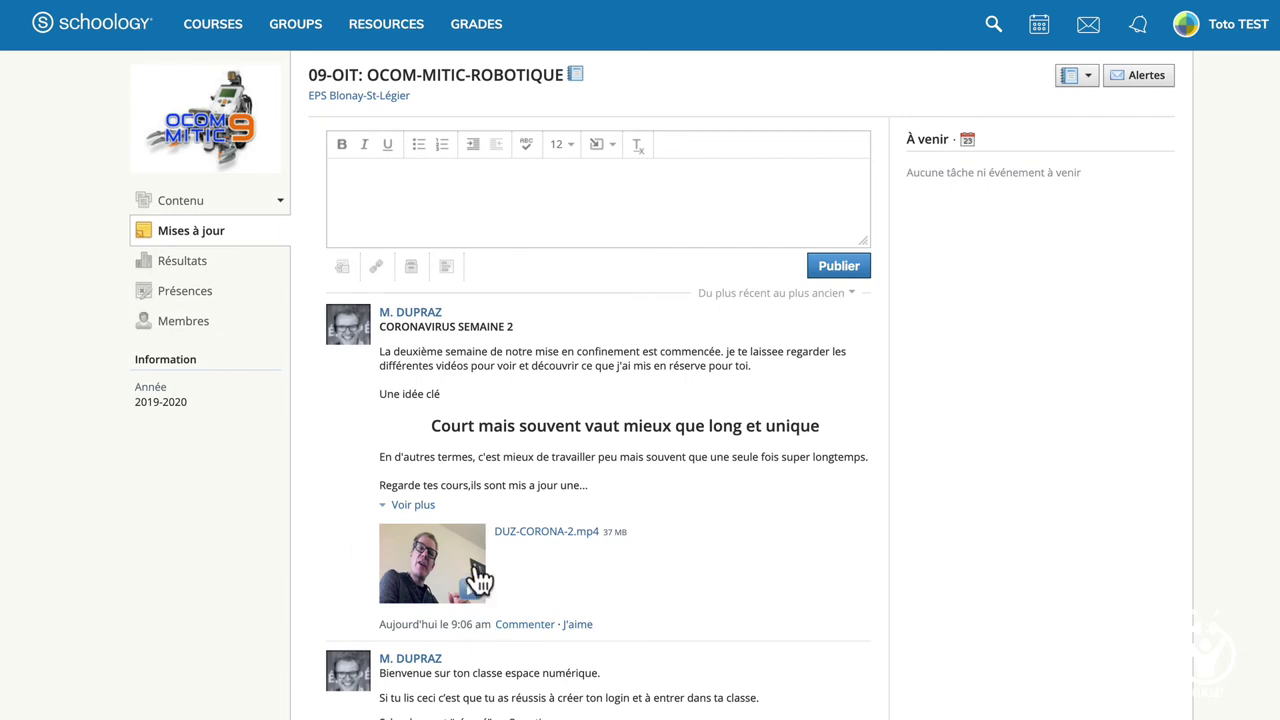
pyautogui.click(177, 274)
pyautogui.click(172, 296)
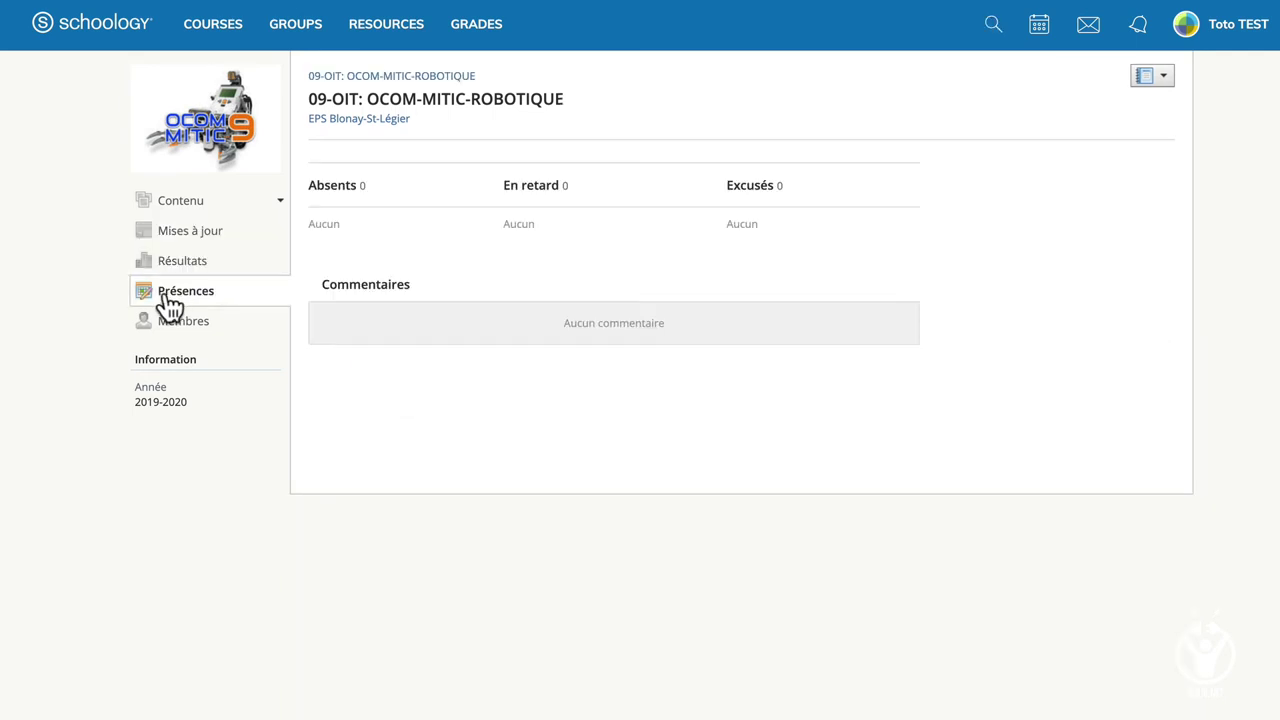
pyautogui.click(170, 320)
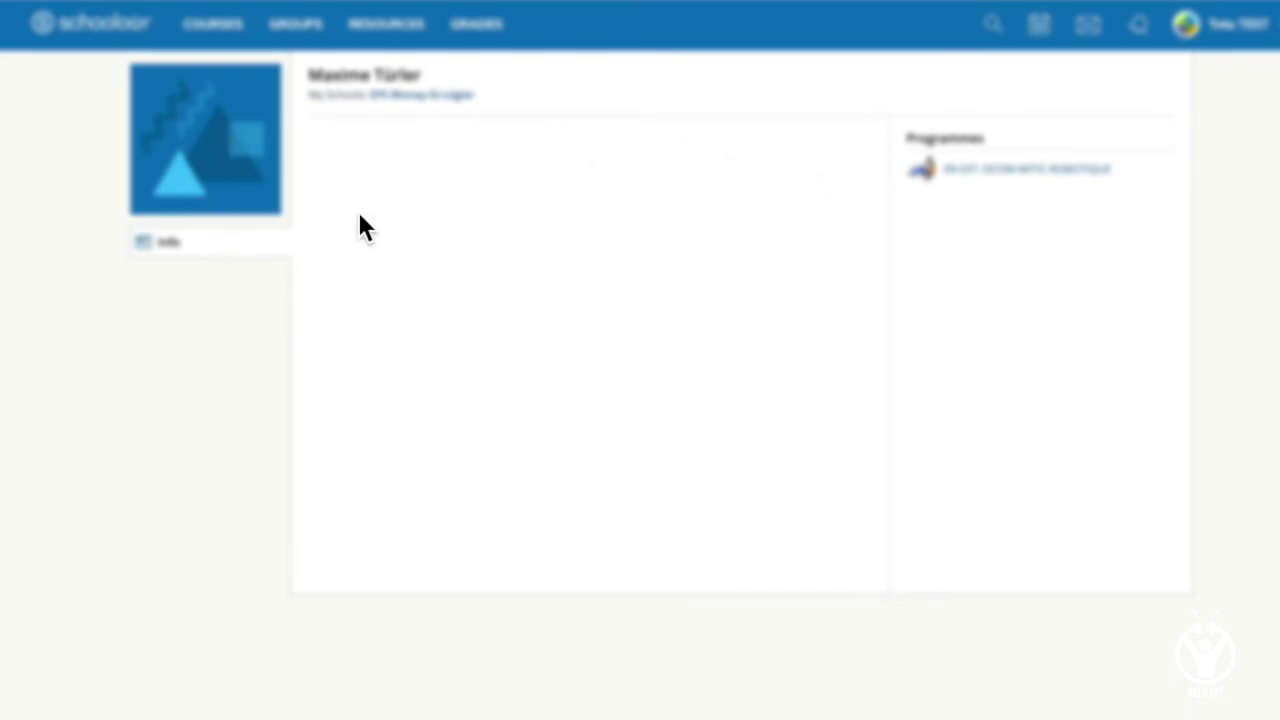
pyautogui.click(88, 37)
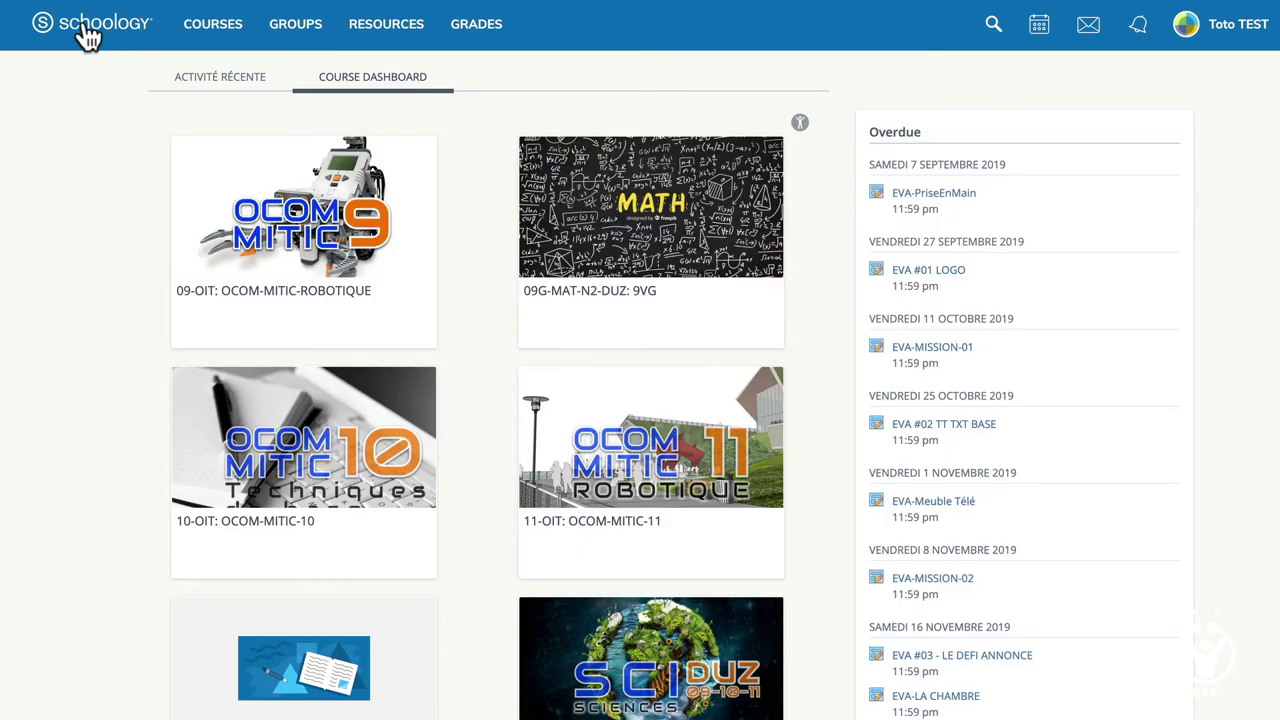
# Switch the Schoology web view to the ACTIVITÉ RÉCENTE tab to see recent activity.
pyautogui.click(223, 80)
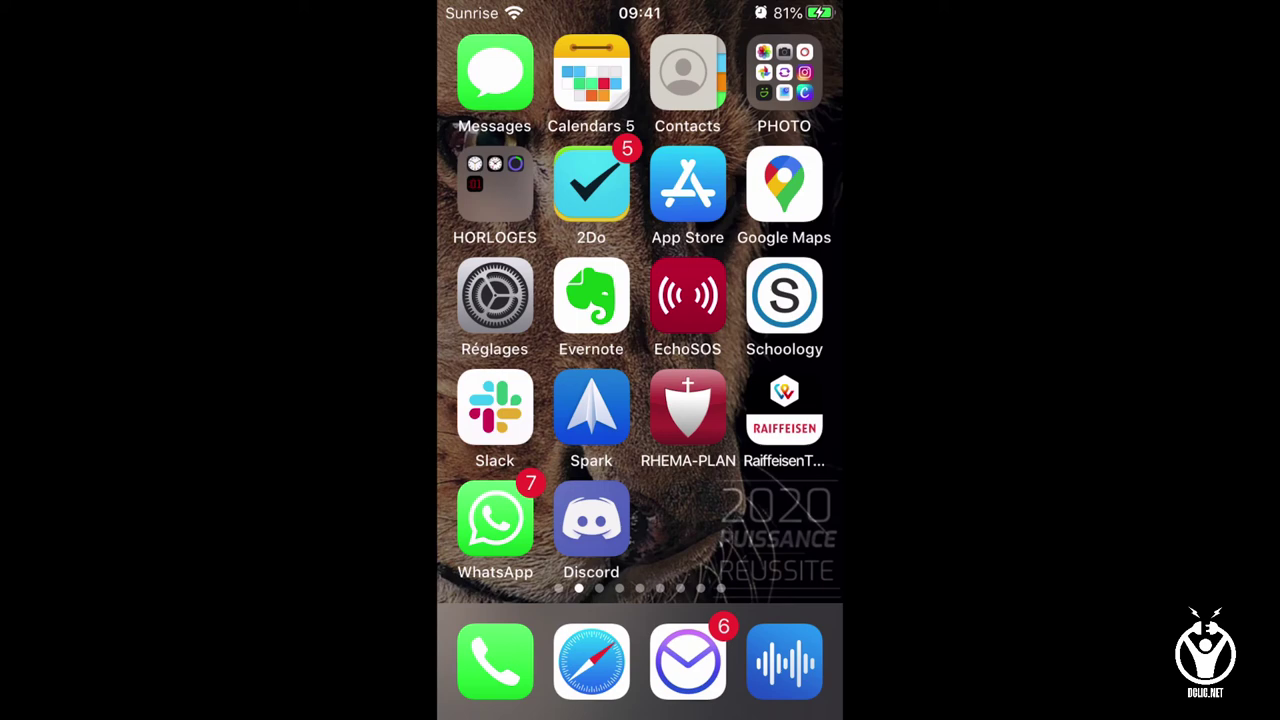
# Launch the Schoology iPhone app, browse the course update feed, and show the Messages/Courses/Grades/Calendar menu.
pyautogui.click(784, 295)
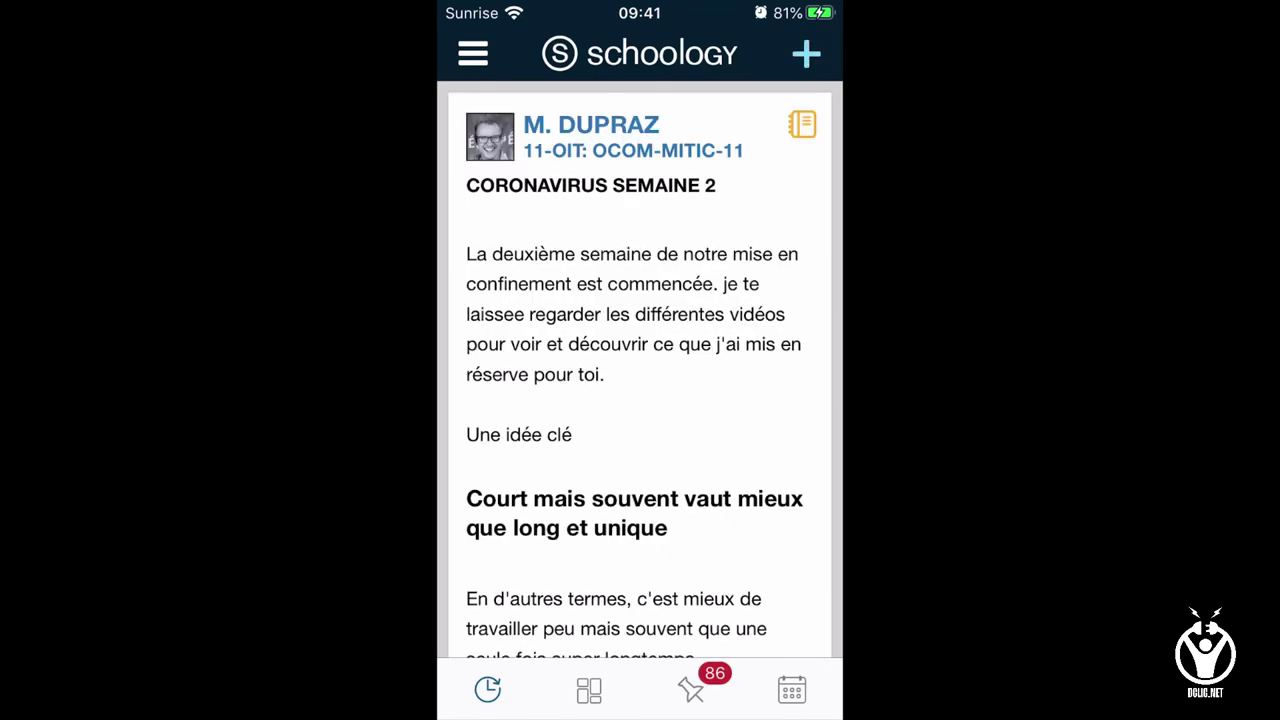
pyautogui.scroll(-5, 640, 370)
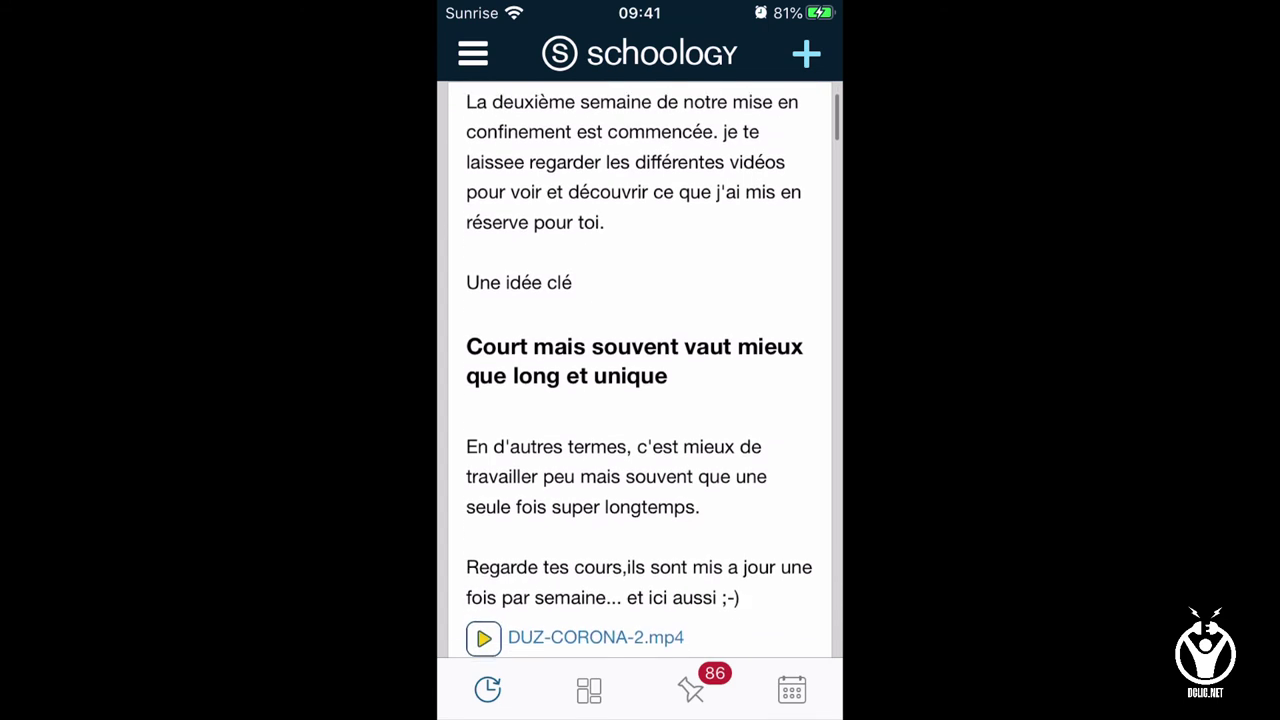
pyautogui.scroll(-5, 640, 370)
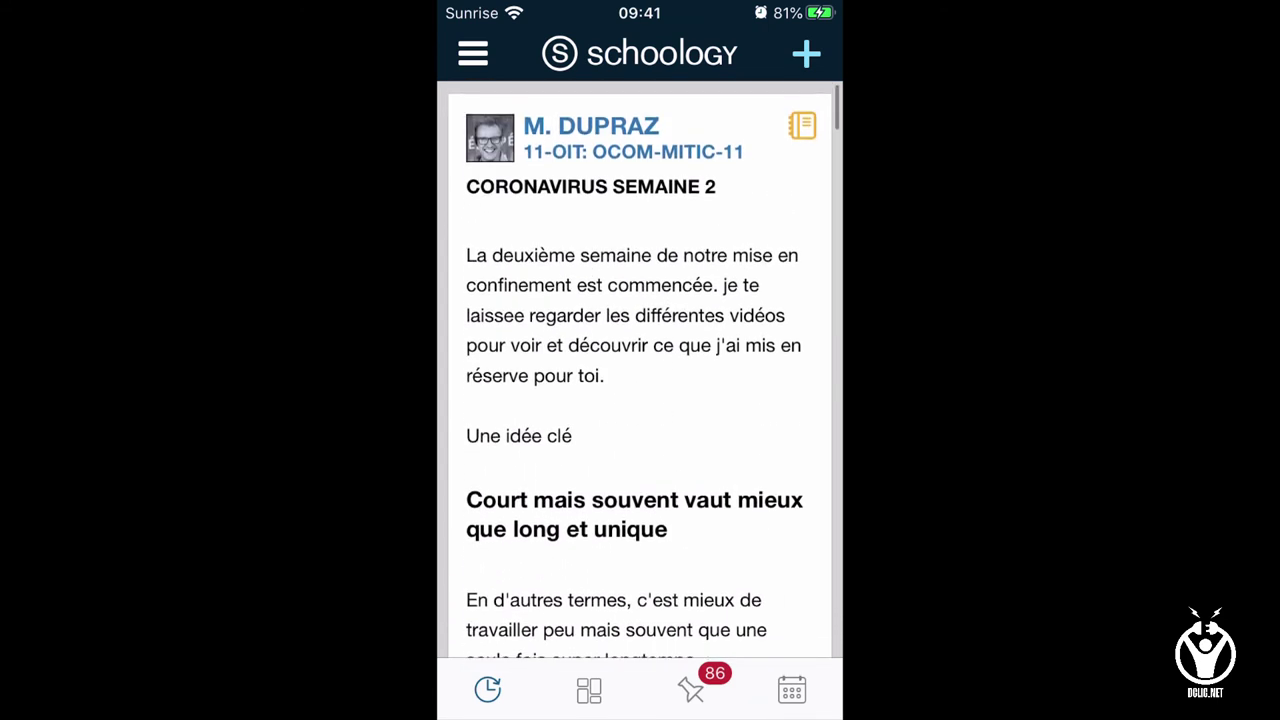
pyautogui.scroll(-2, 640, 370)
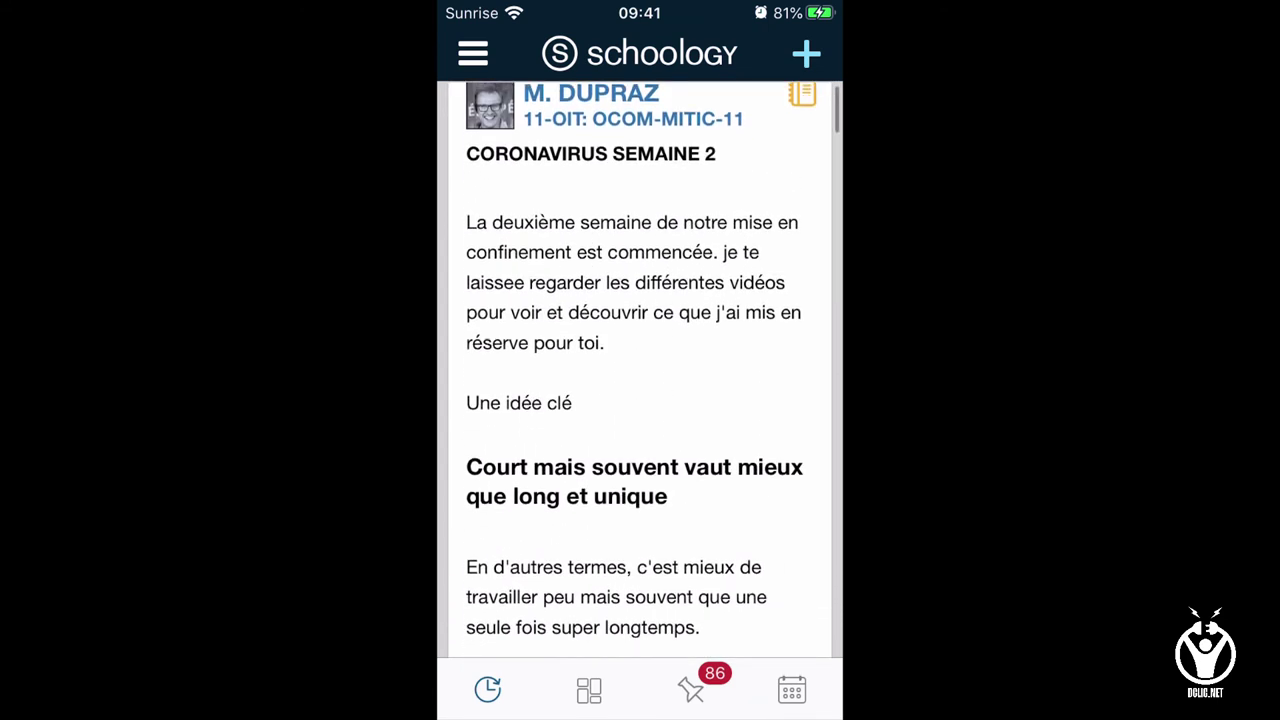
pyautogui.scroll(-10, 640, 370)
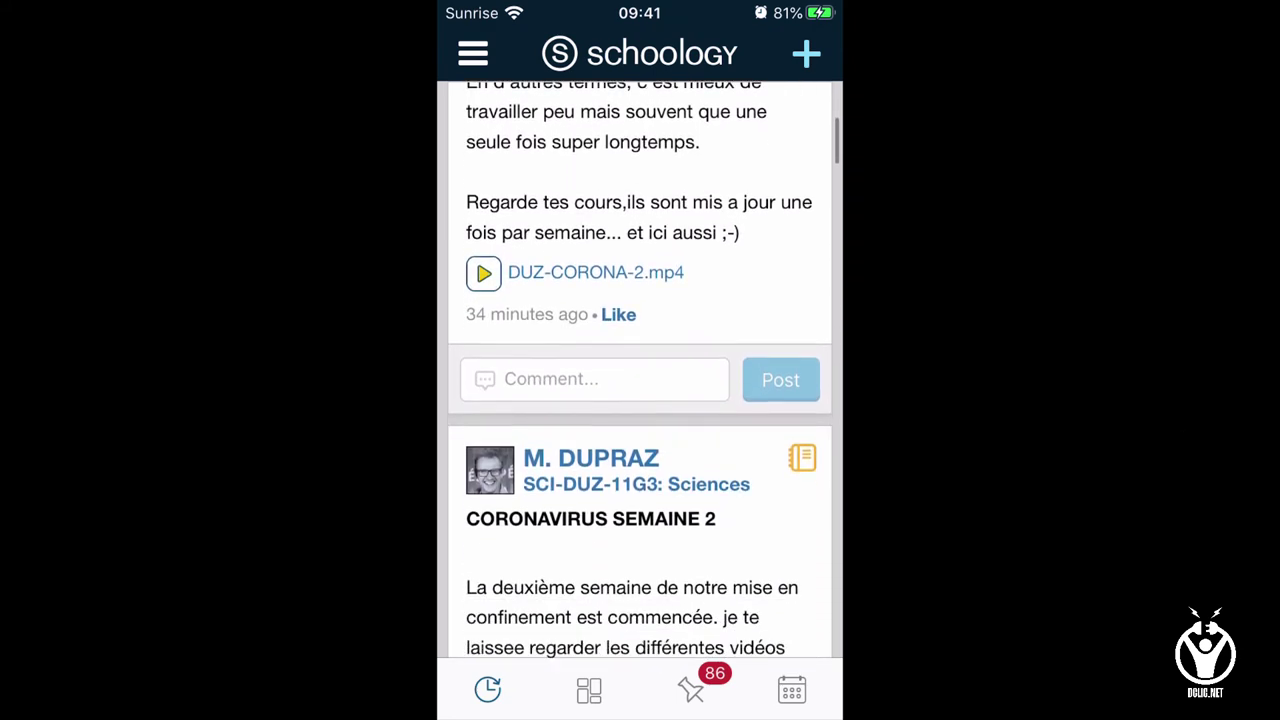
pyautogui.scroll(4, 640, 370)
pyautogui.click(473, 54)
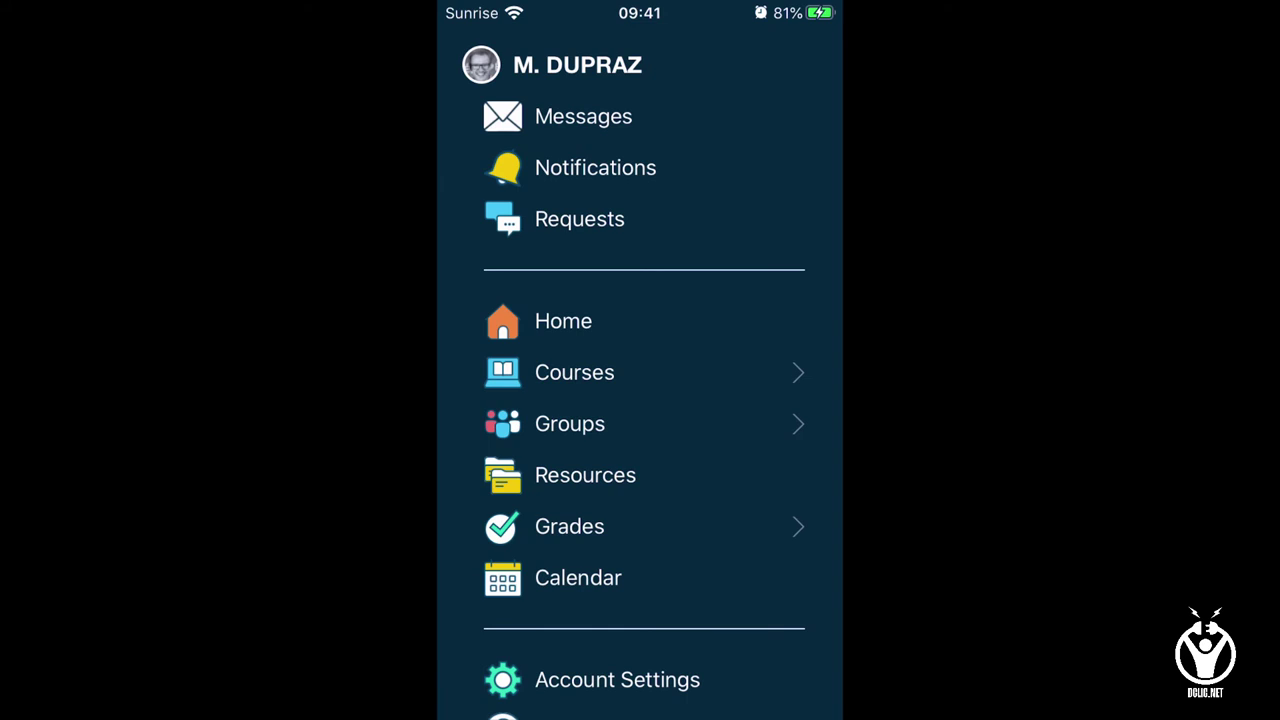
pyautogui.click(575, 372)
pyautogui.click(640, 145)
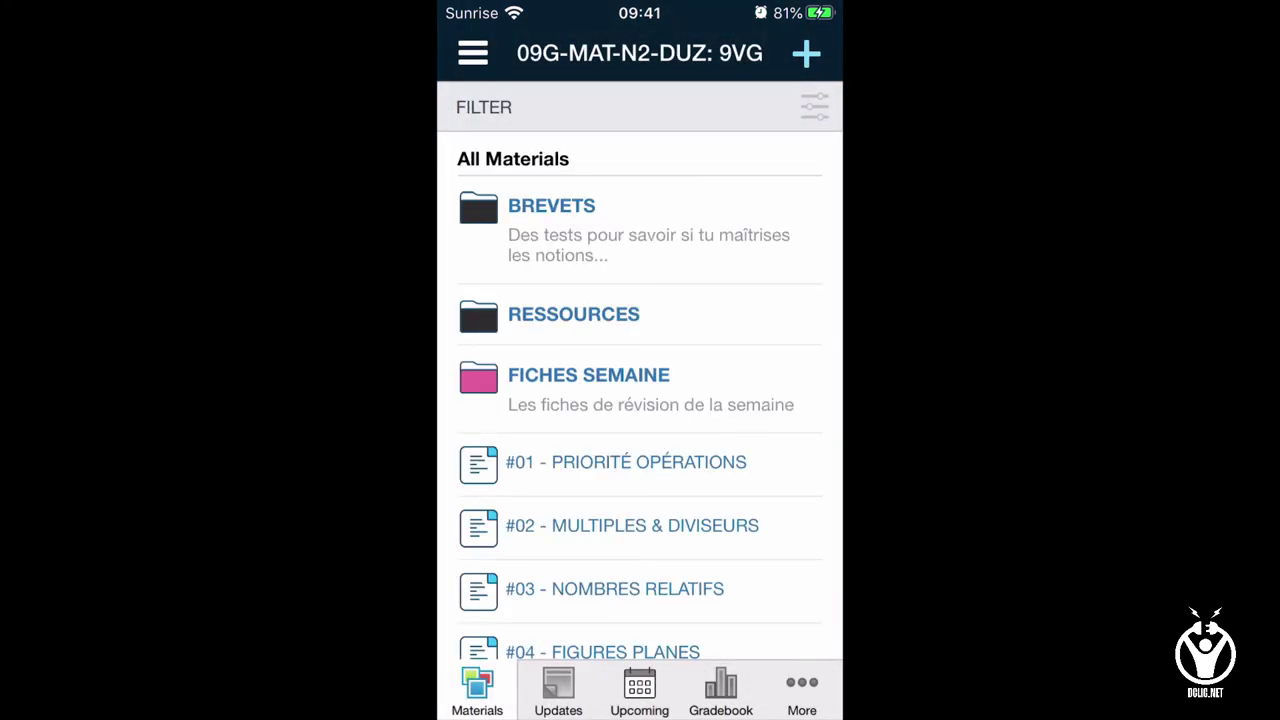
pyautogui.click(555, 684)
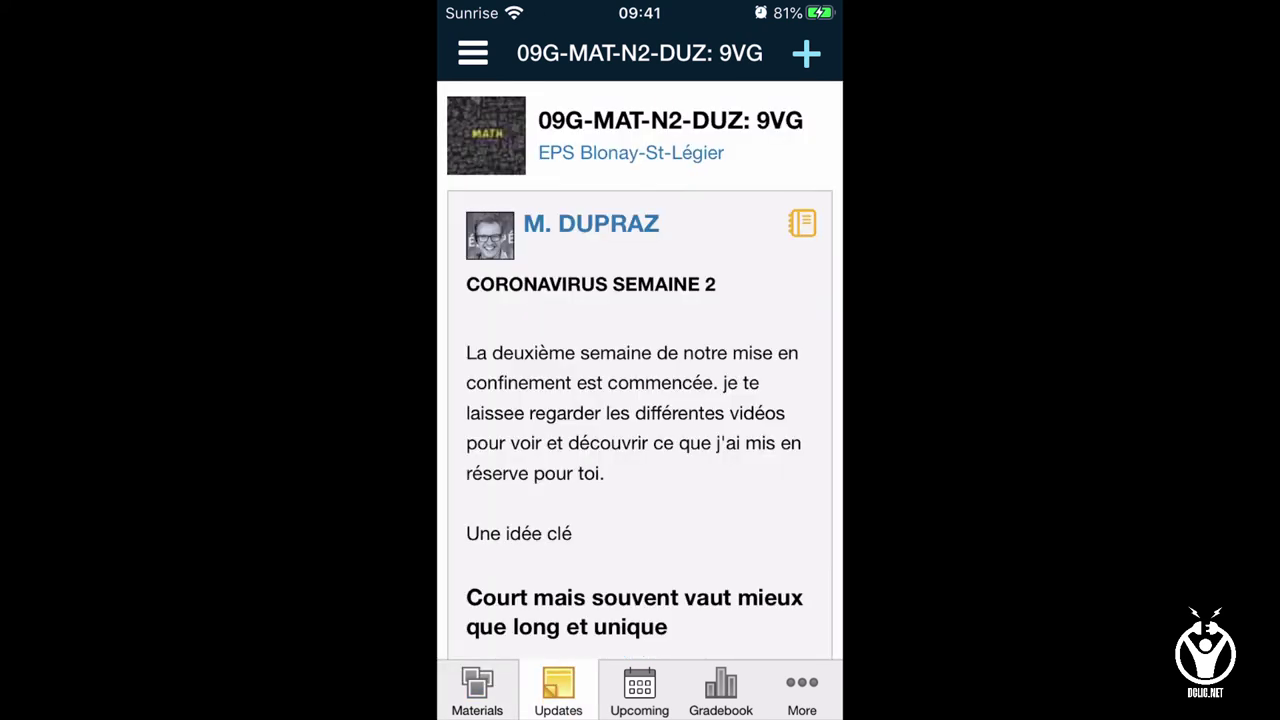
pyautogui.scroll(-10, 640, 400)
pyautogui.scroll(3, 640, 400)
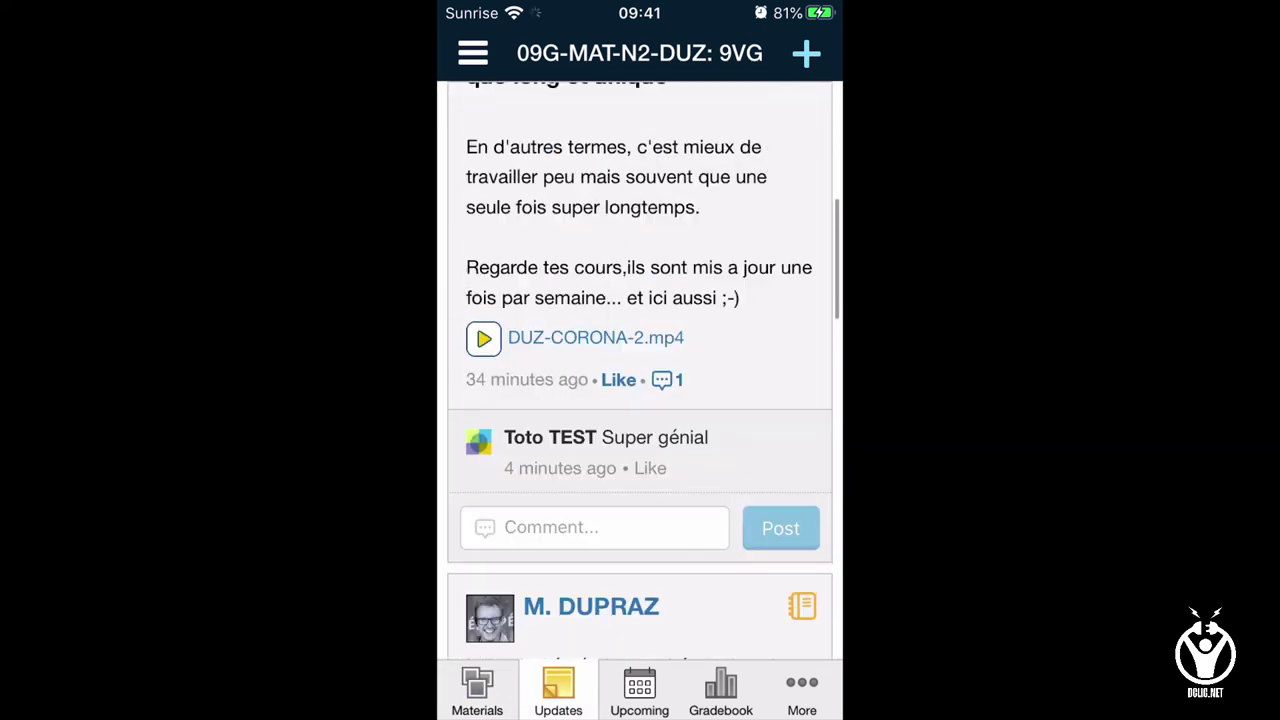
pyautogui.scroll(10, 640, 400)
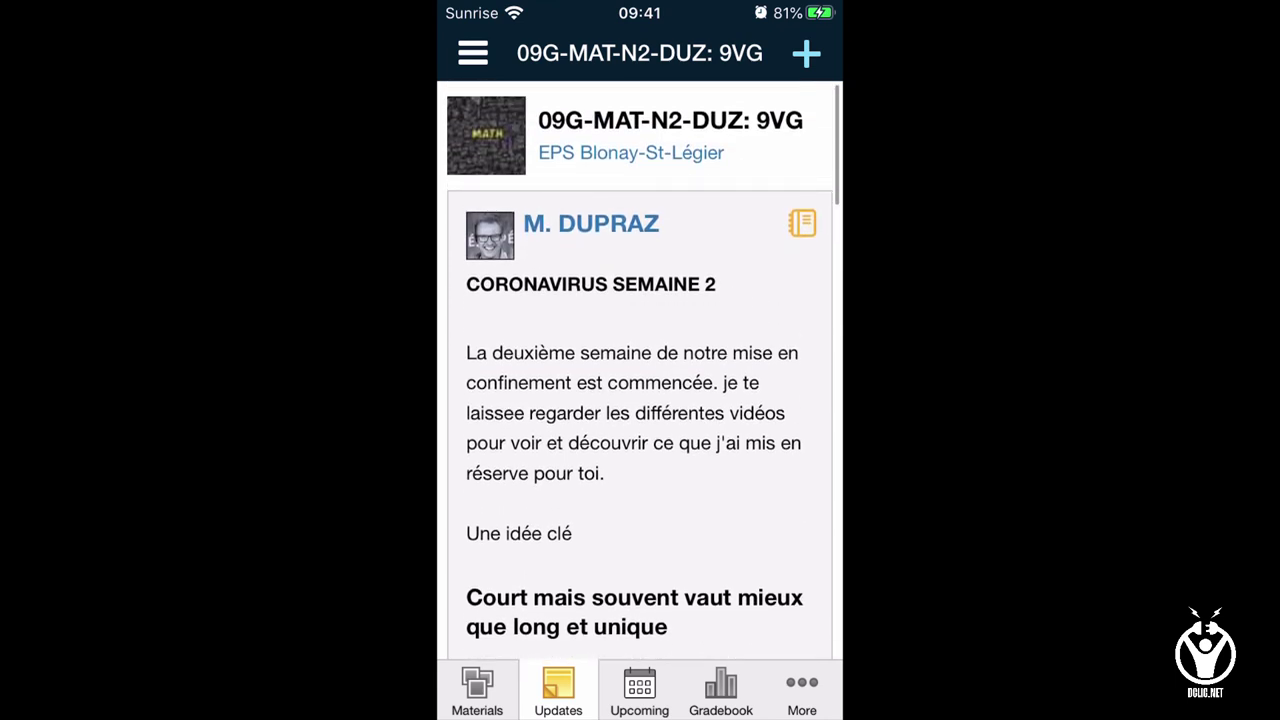
pyautogui.click(806, 53)
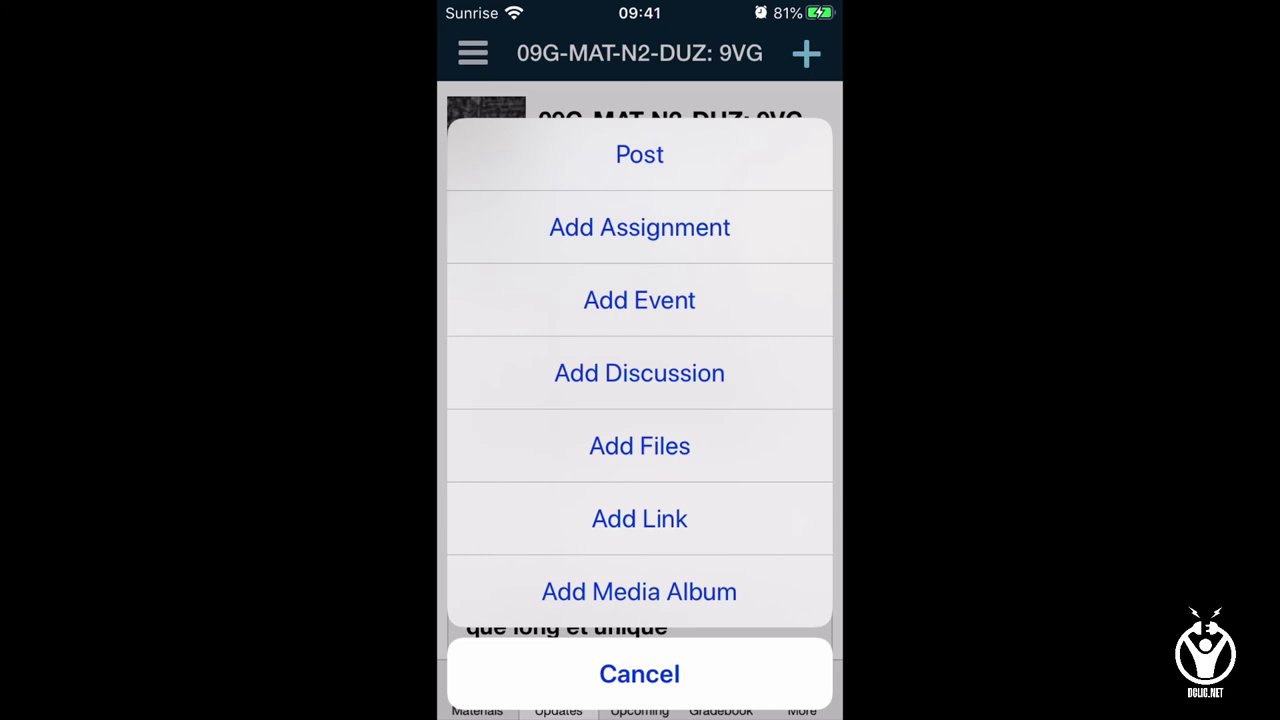
pyautogui.click(640, 674)
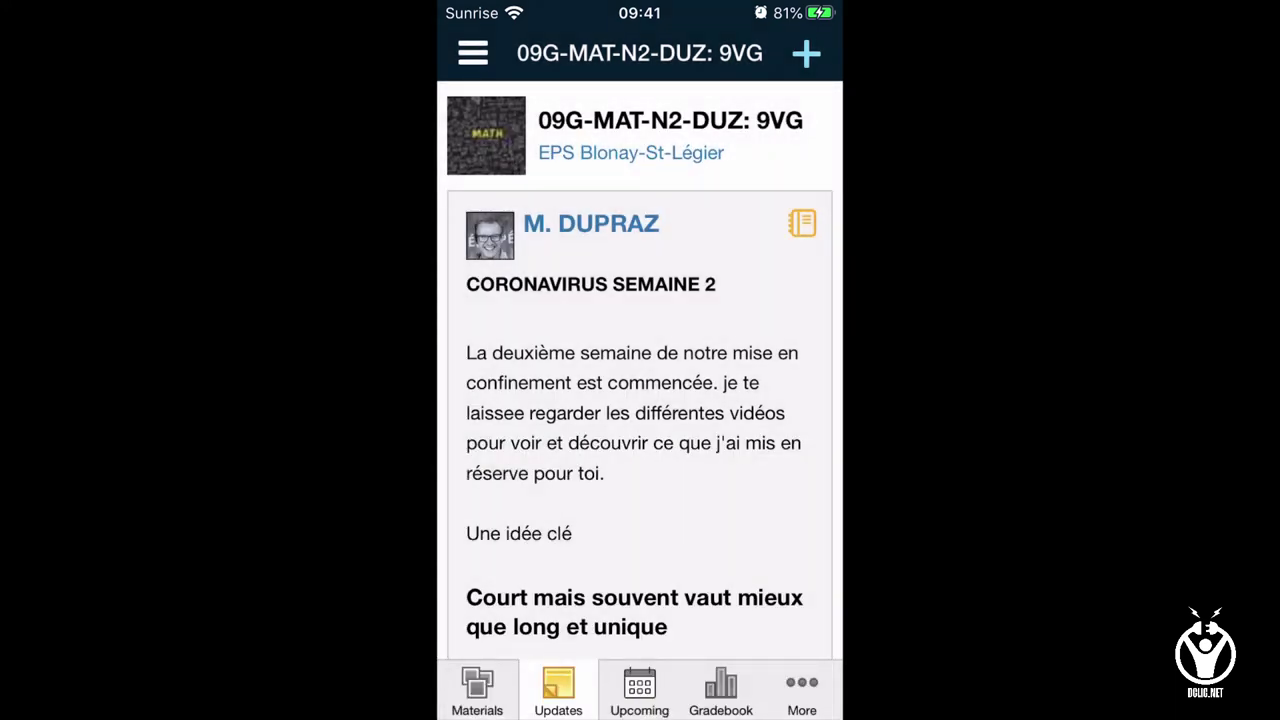
pyautogui.click(637, 685)
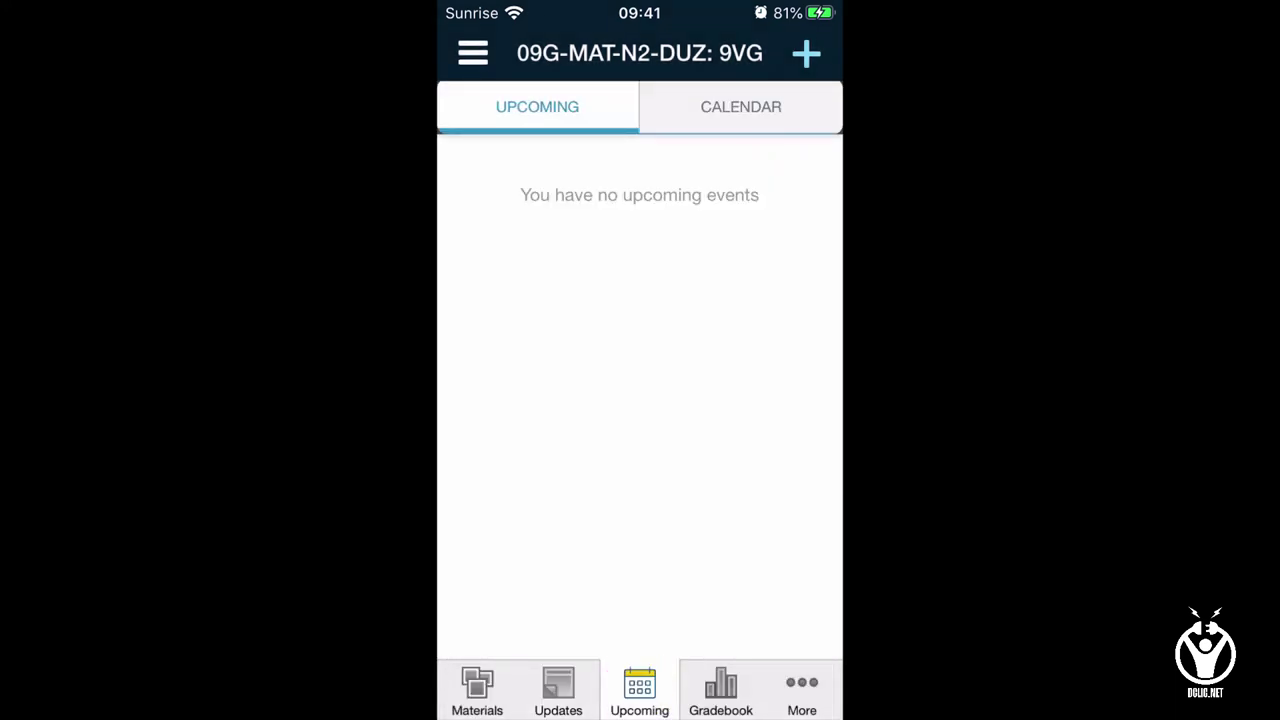
pyautogui.click(741, 106)
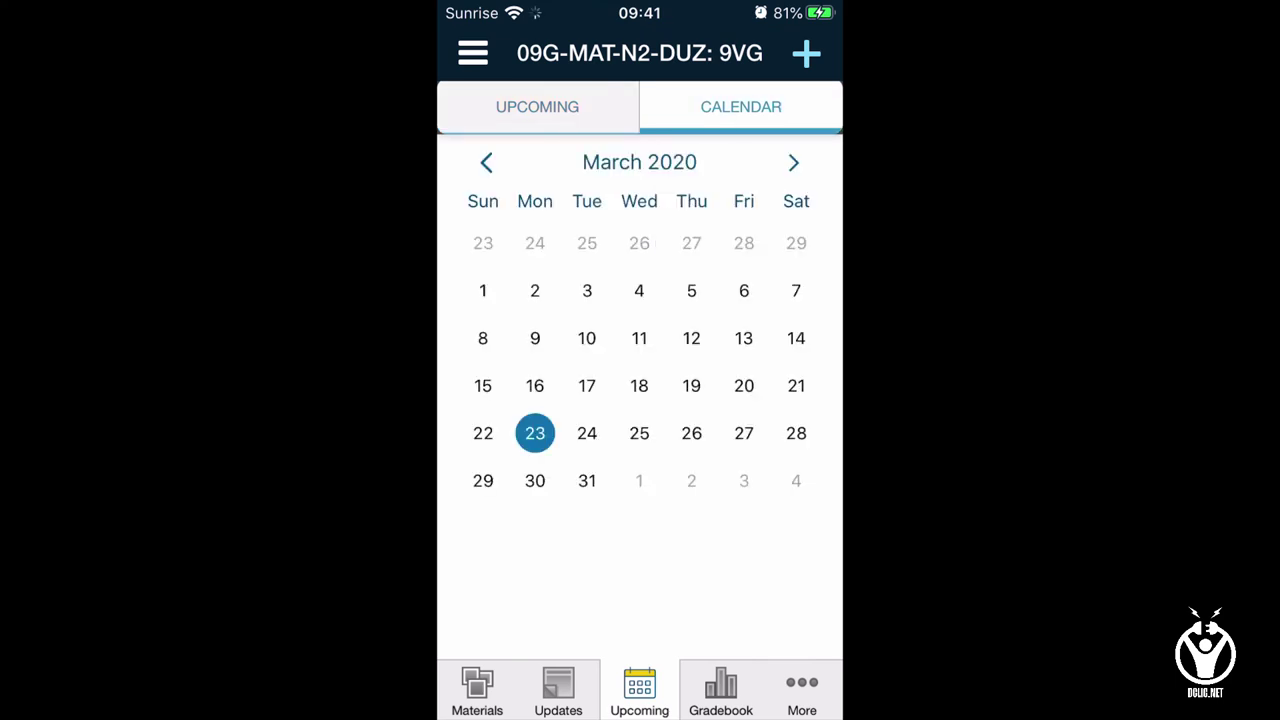
pyautogui.click(720, 686)
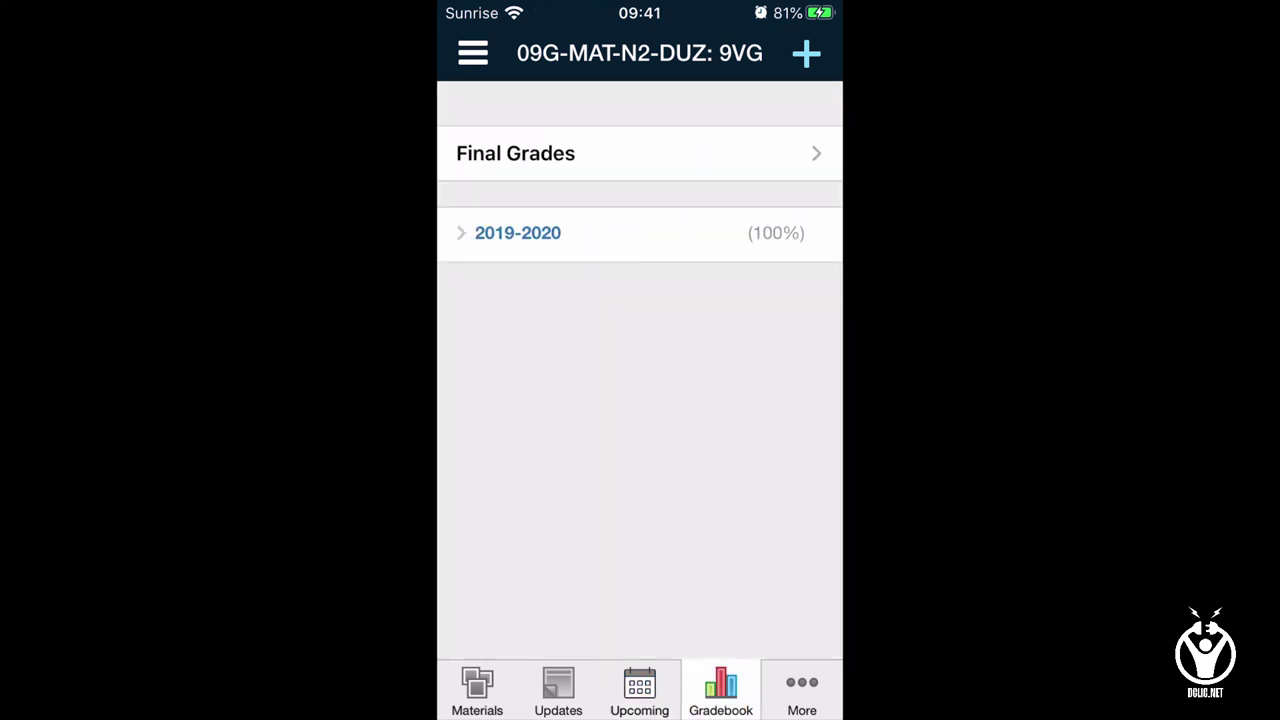
pyautogui.click(802, 690)
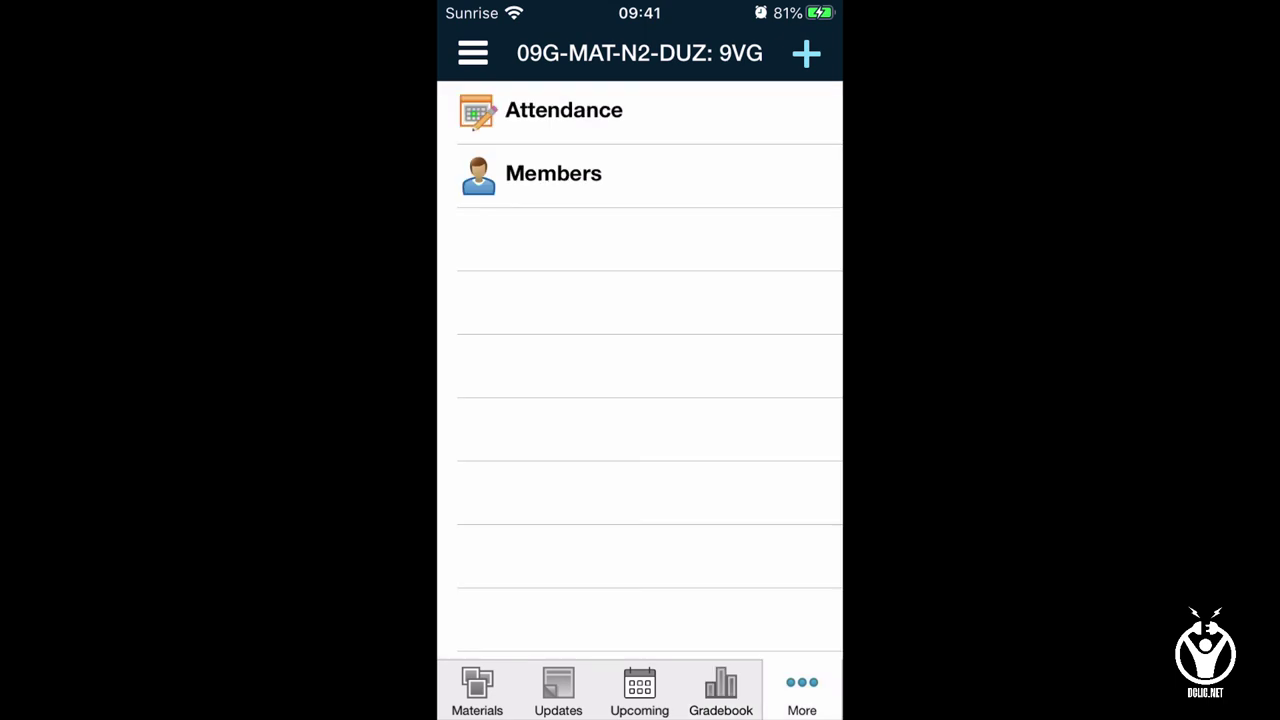
pyautogui.click(473, 53)
pyautogui.click(469, 51)
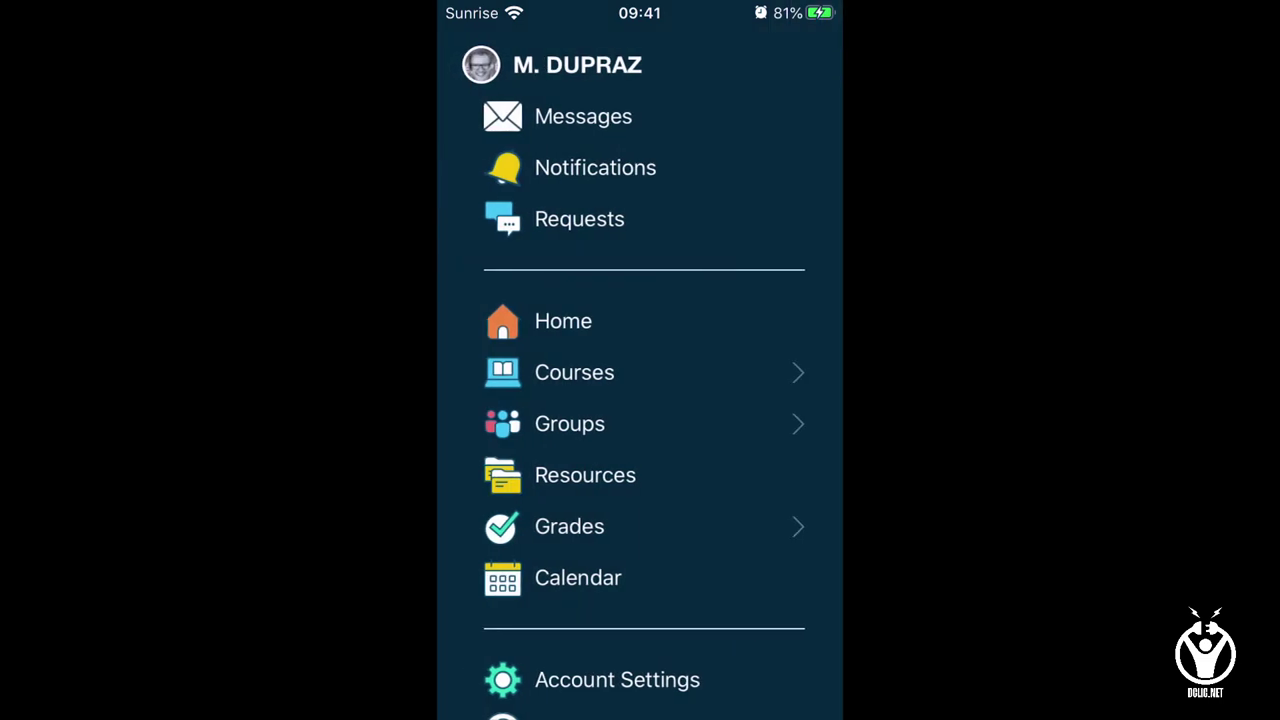